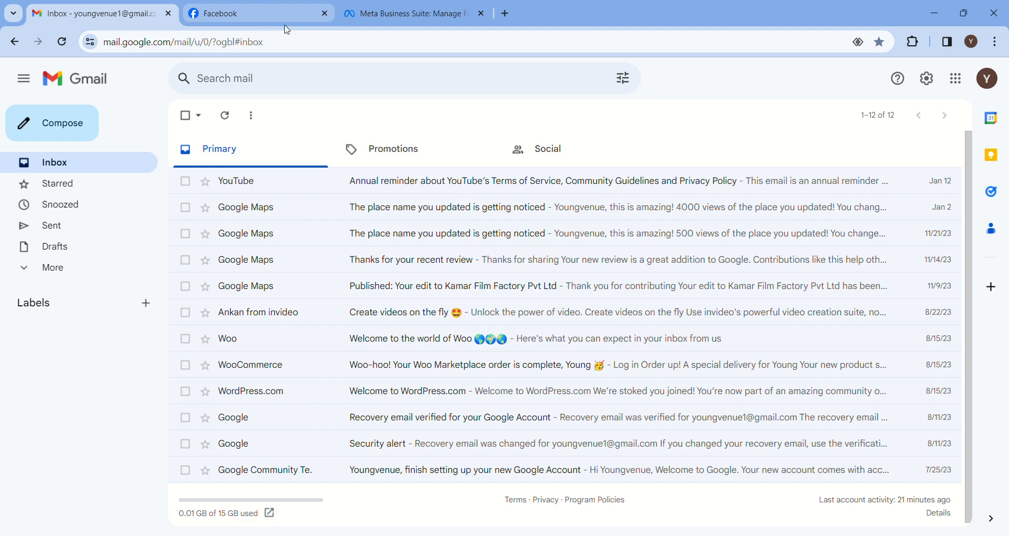
pyautogui.click(254, 23)
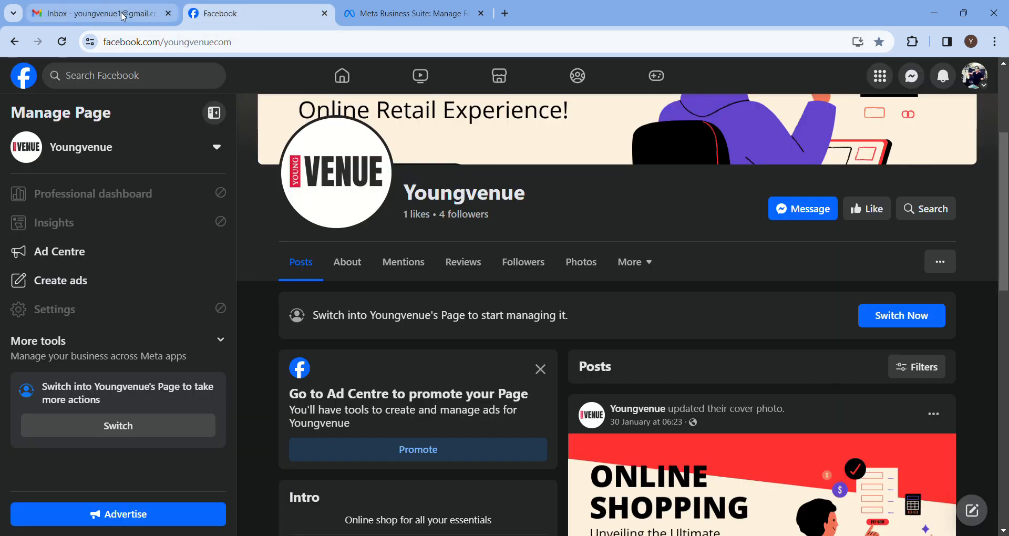
pyautogui.click(124, 15)
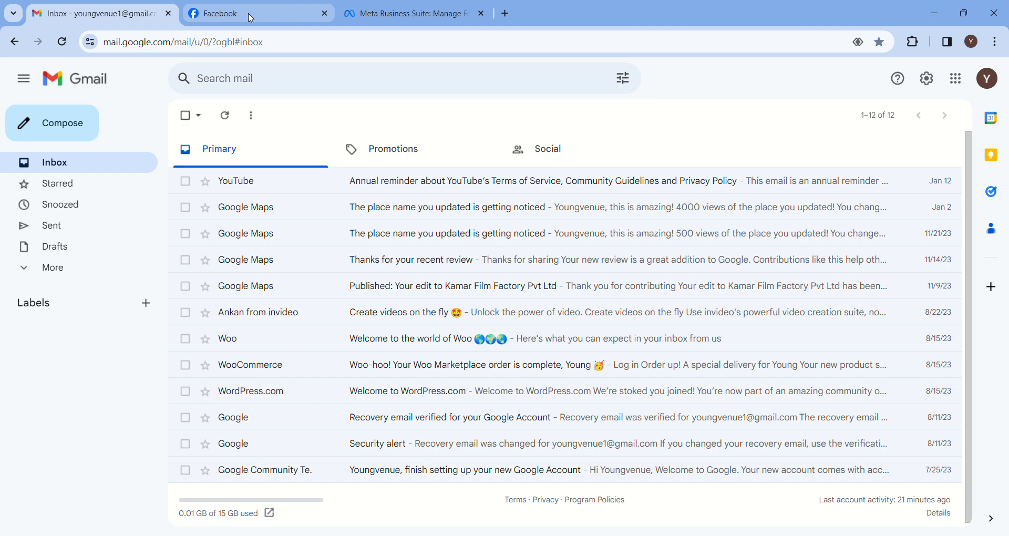
pyautogui.click(247, 14)
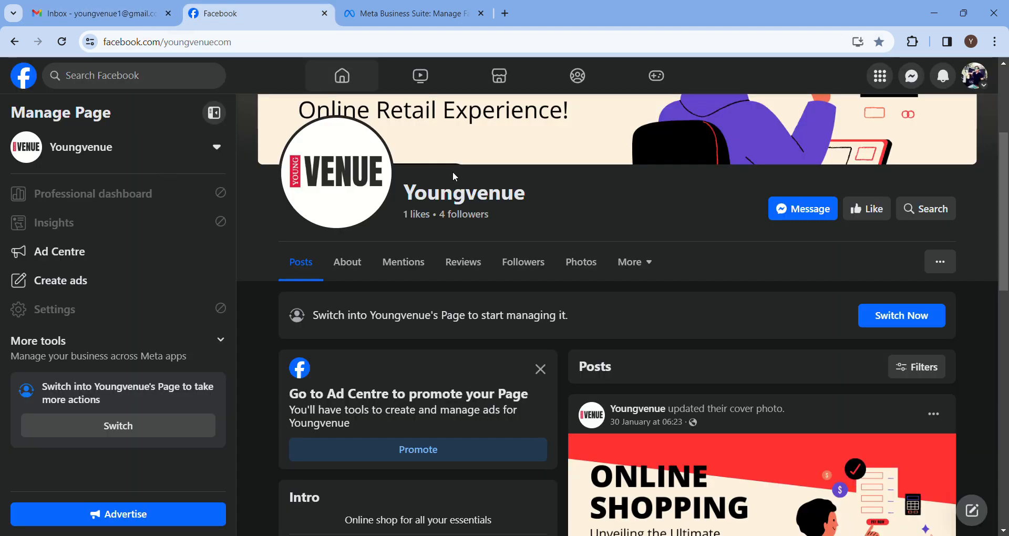
# Search the web for "meta business suite" in a new tab and open Meta Business Suite from the sponsored Facebook result
pyautogui.click(505, 13)
pyautogui.click(482, 14)
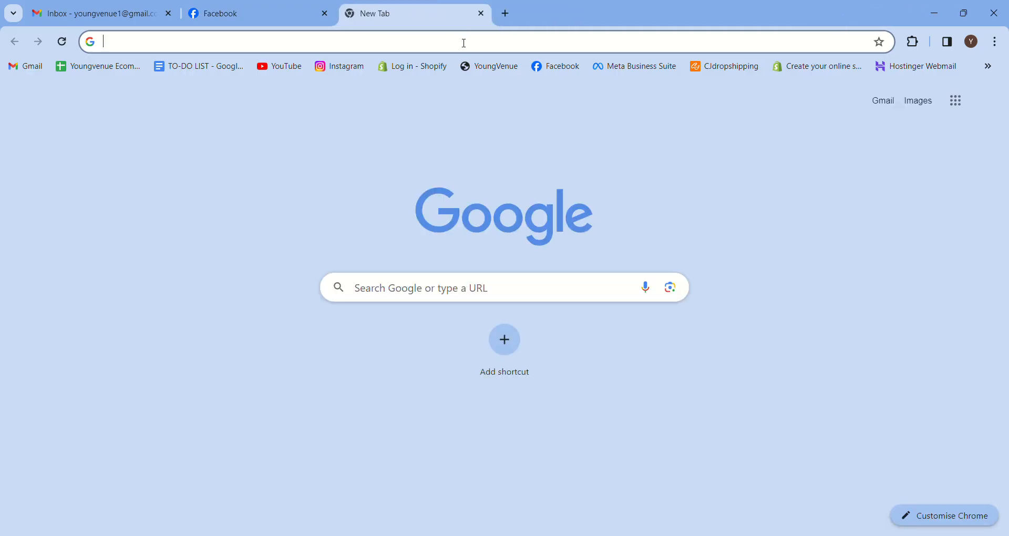
pyautogui.write('m')
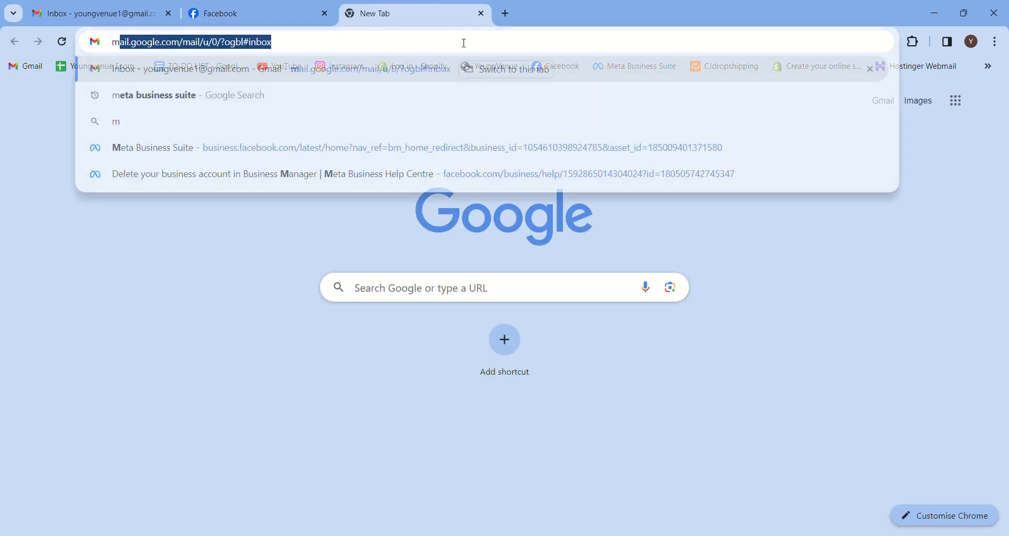
pyautogui.write('eta busin')
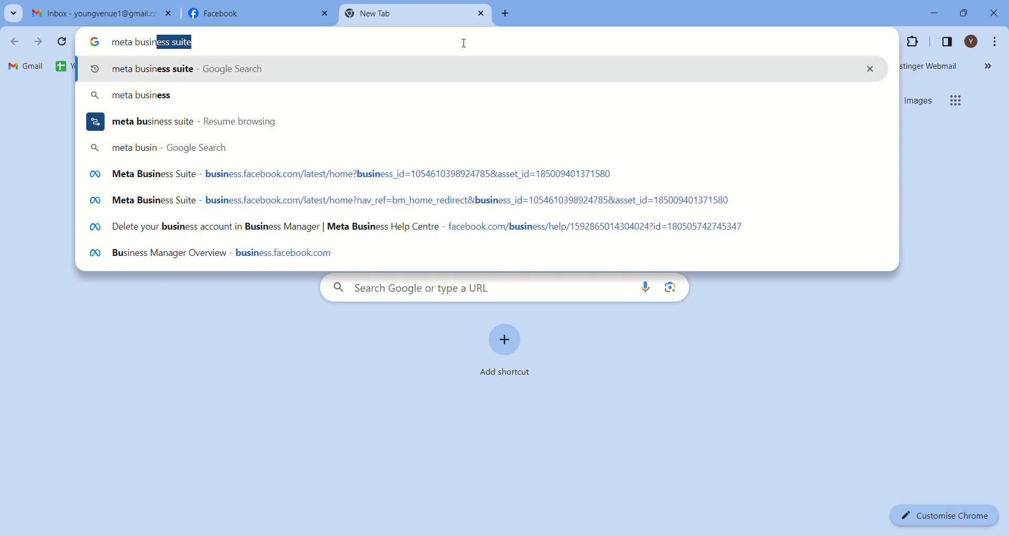
pyautogui.write('ess suite')
pyautogui.press('Return')
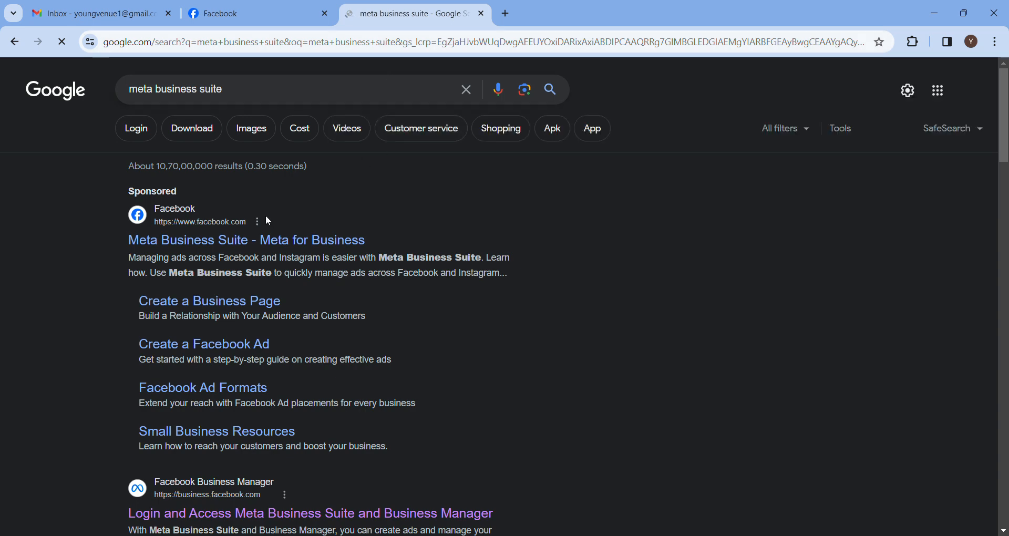
pyautogui.click(207, 239)
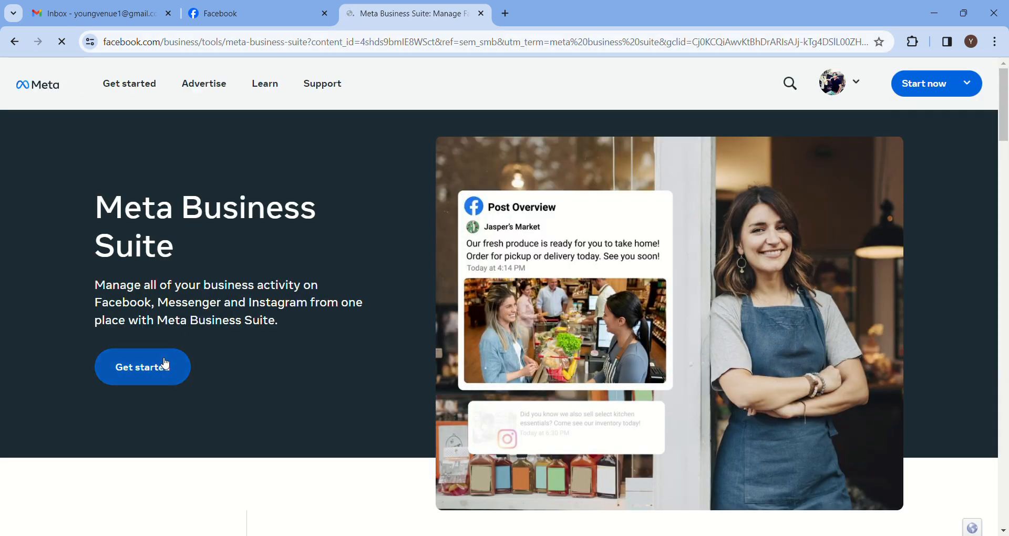
pyautogui.click(159, 367)
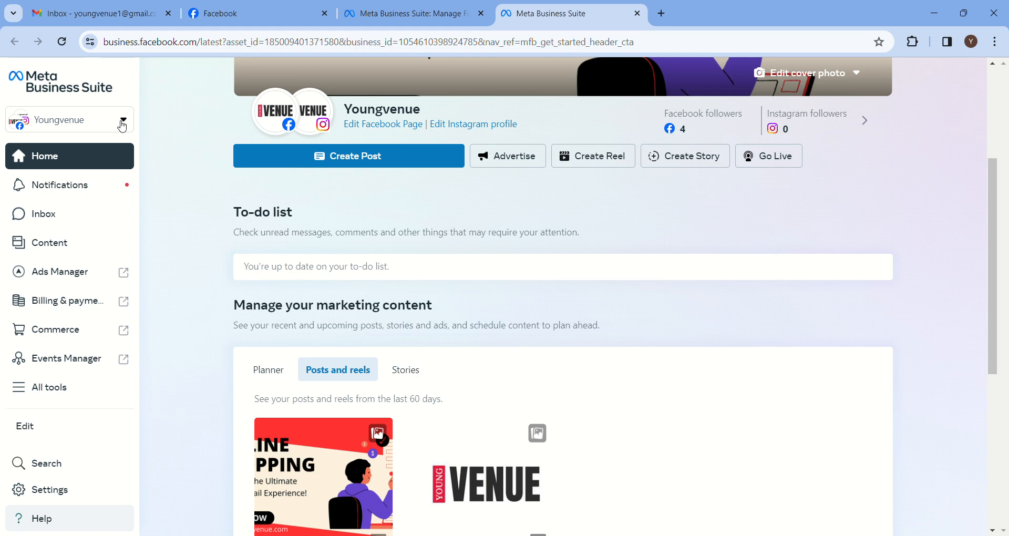
# Look through the available business assets and choose Youngvenue
pyautogui.click(122, 125)
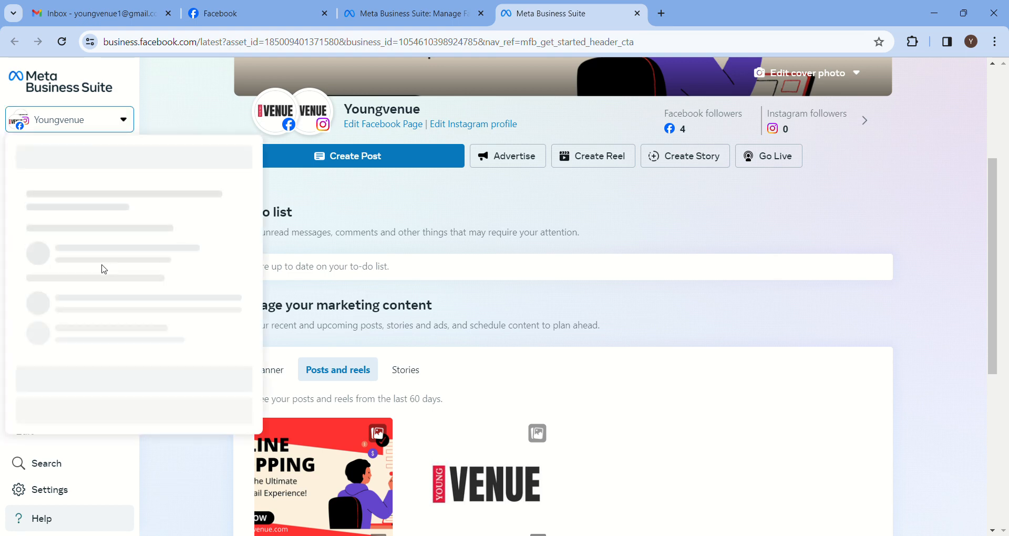
pyautogui.scroll(-5, 117, 257)
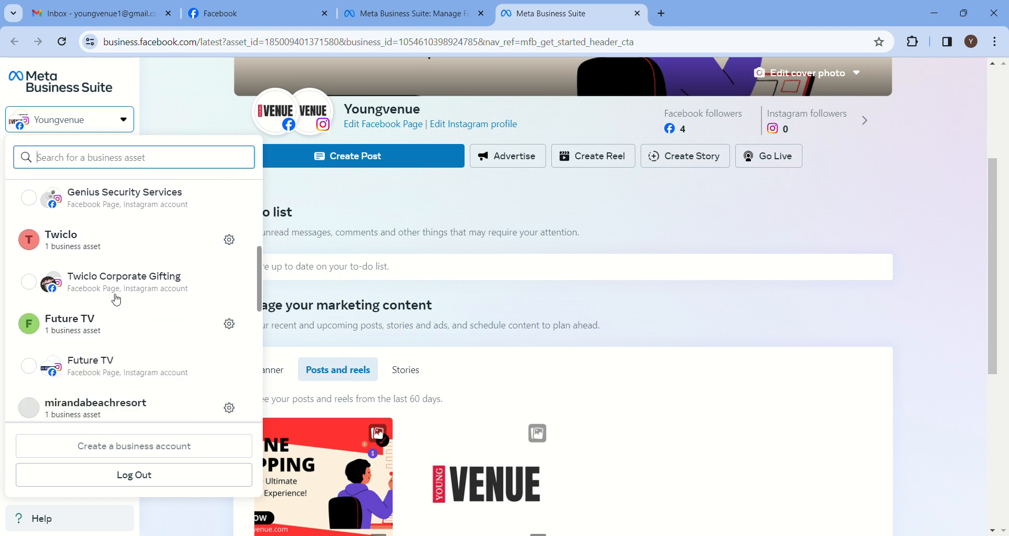
pyautogui.scroll(-3, 114, 299)
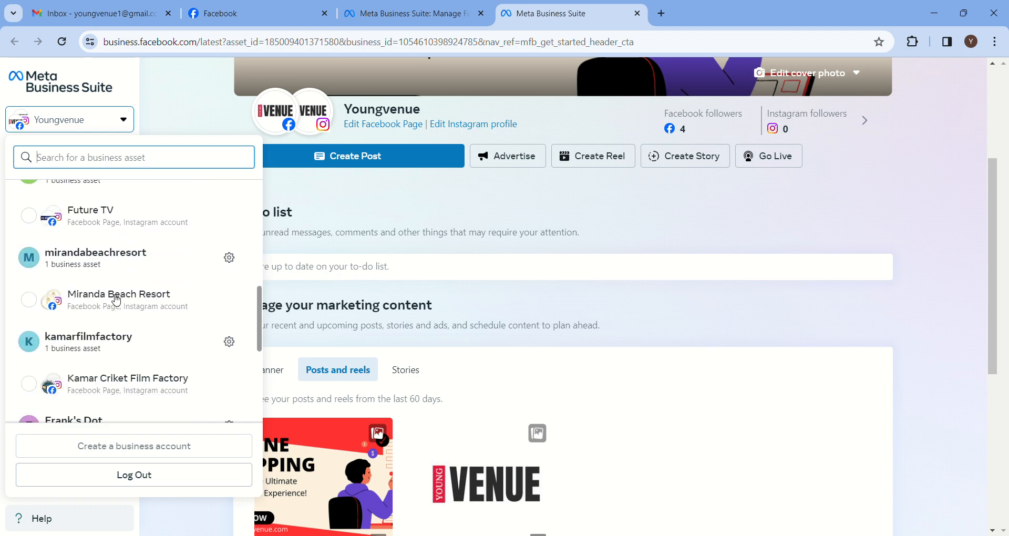
pyautogui.scroll(10, 113, 295)
pyautogui.click(129, 272)
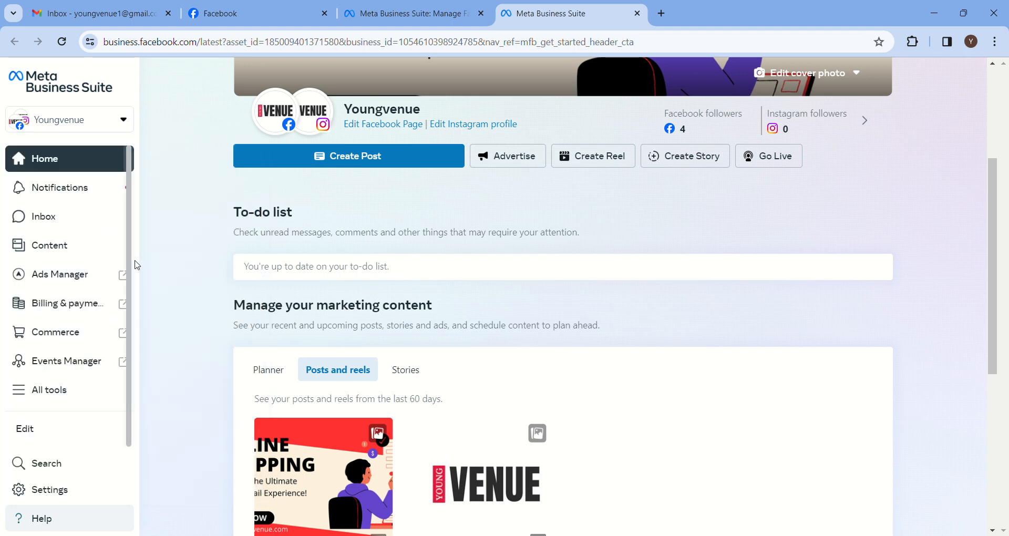
# Open the Security Centre in the Youngvenue business settings to check its verification section
pyautogui.click(61, 492)
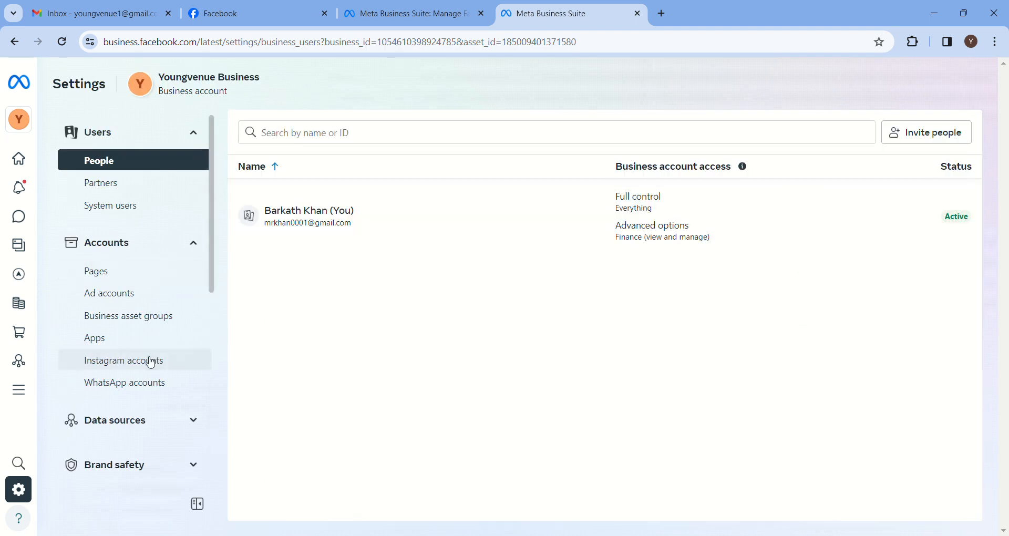
pyautogui.scroll(-4, 143, 278)
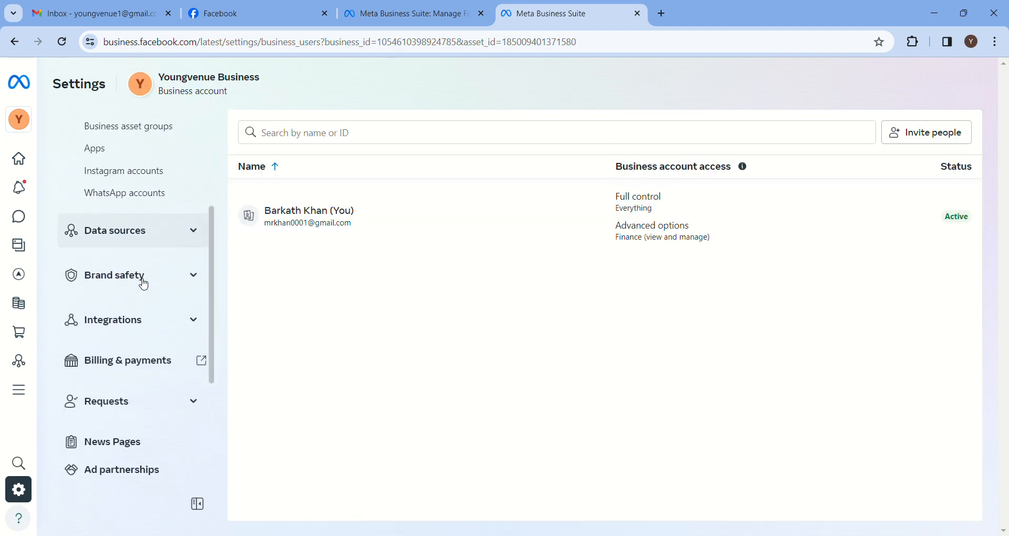
pyautogui.scroll(-4, 149, 385)
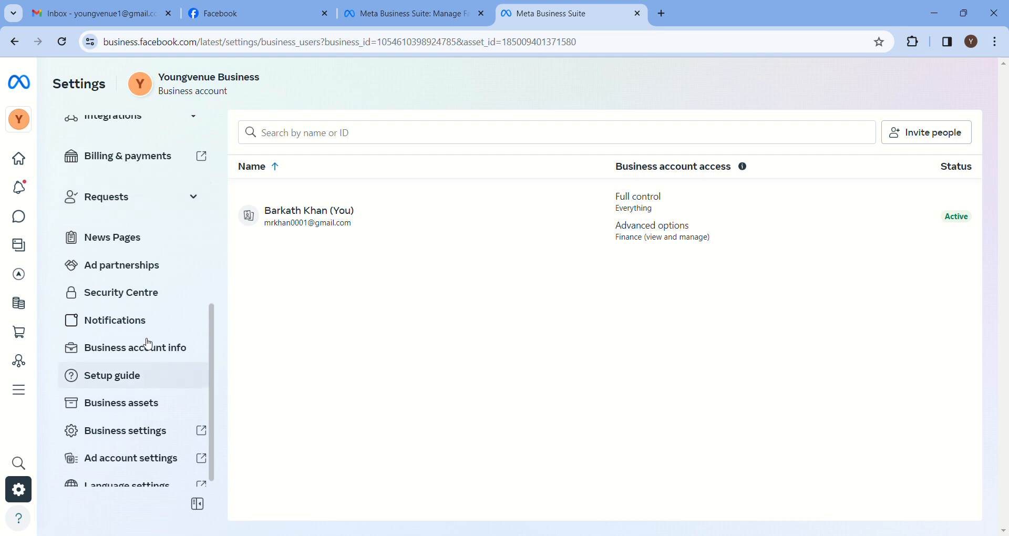
pyautogui.click(142, 294)
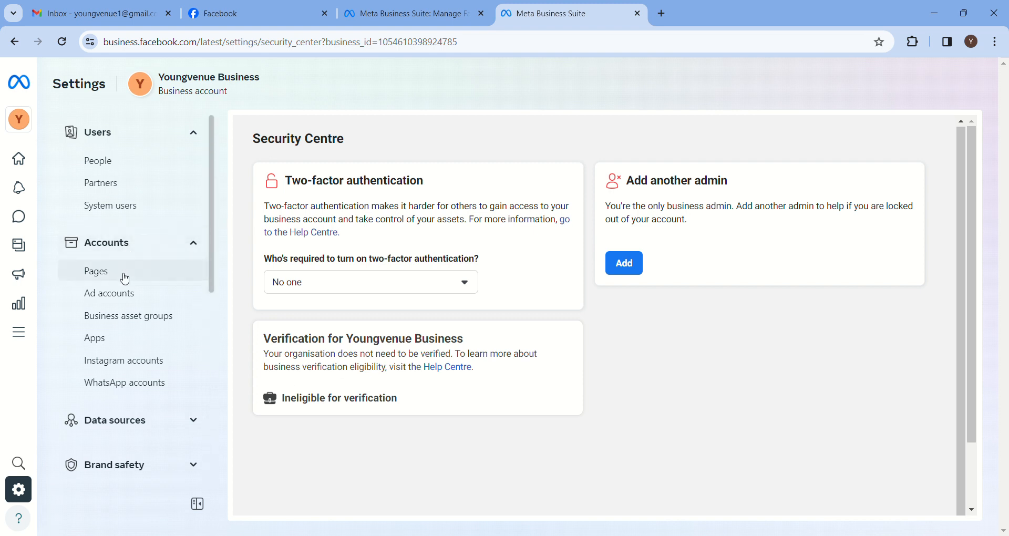
# Open the Apps section among the business account settings
pyautogui.scroll(-5, 125, 278)
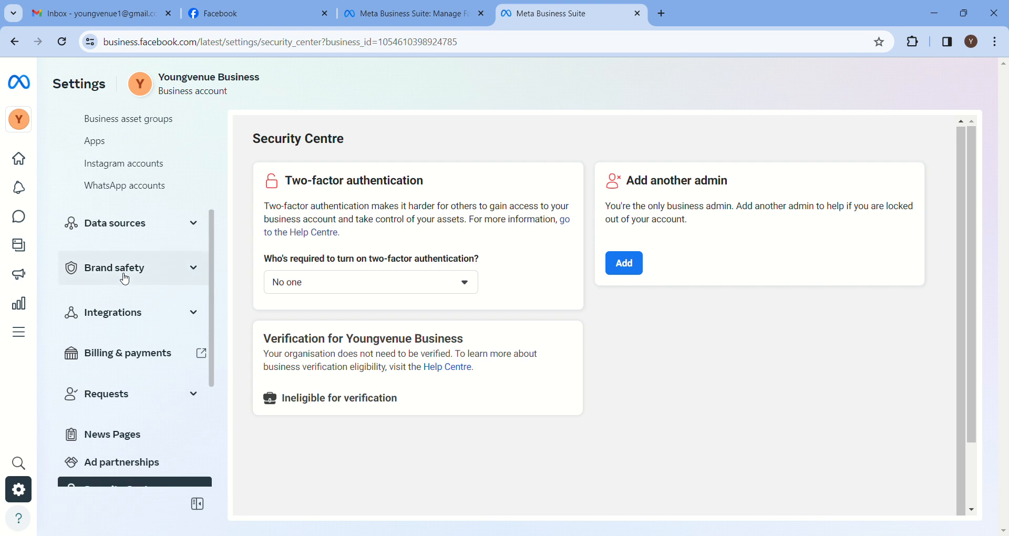
pyautogui.scroll(-3, 122, 277)
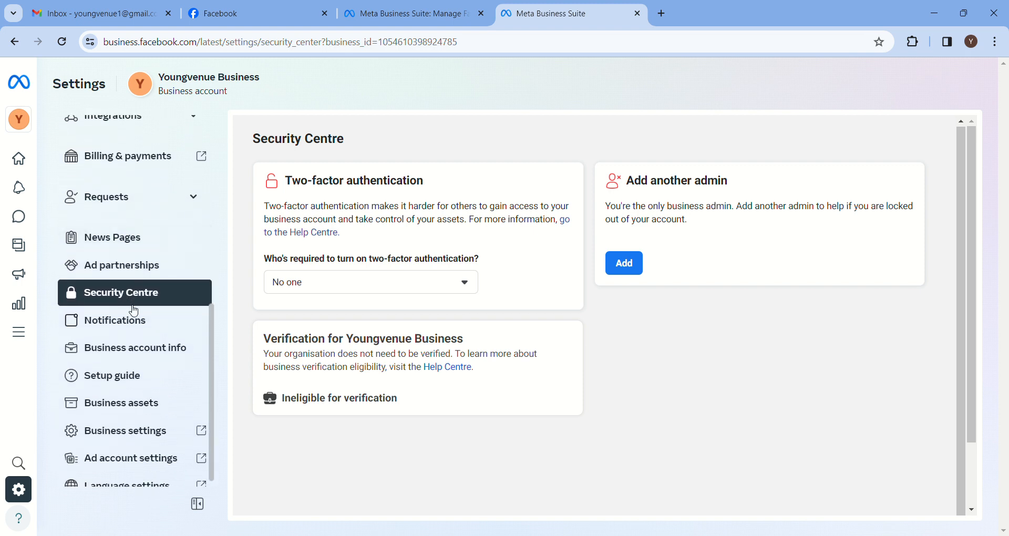
pyautogui.scroll(1, 147, 334)
pyautogui.scroll(3, 150, 335)
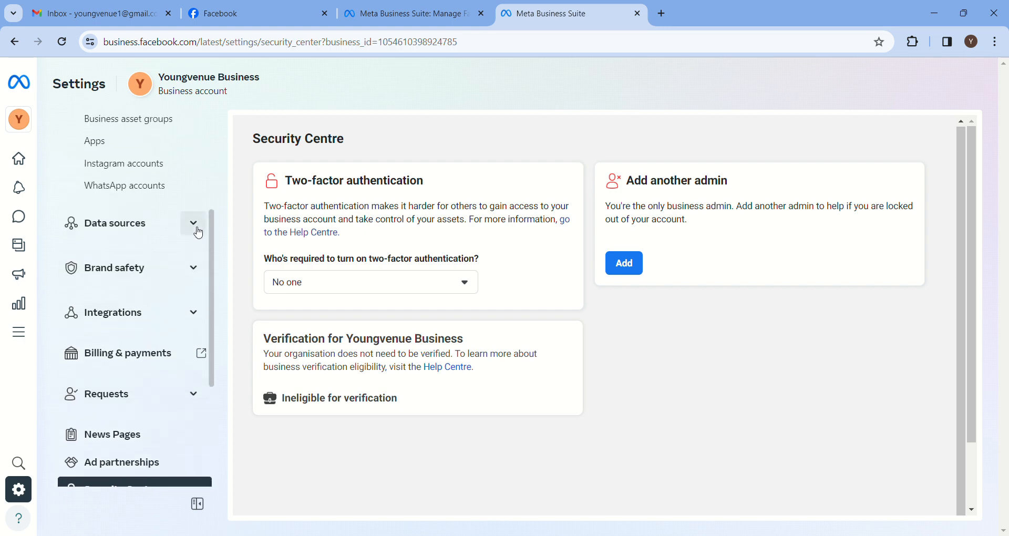
pyautogui.scroll(2, 198, 233)
pyautogui.click(133, 210)
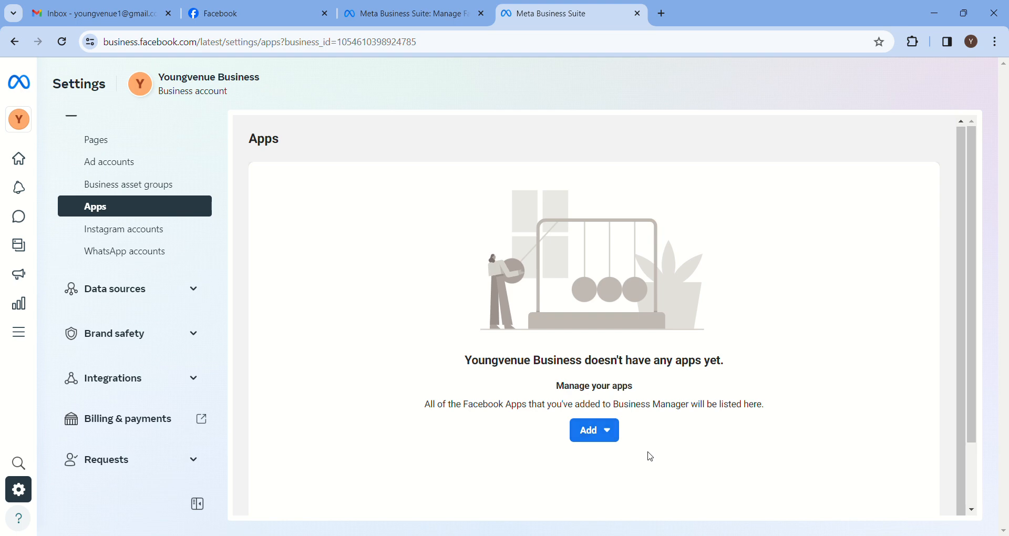
# Start creating a new app ID for the Youngvenue business account
pyautogui.click(615, 440)
pyautogui.scroll(-2, 723, 434)
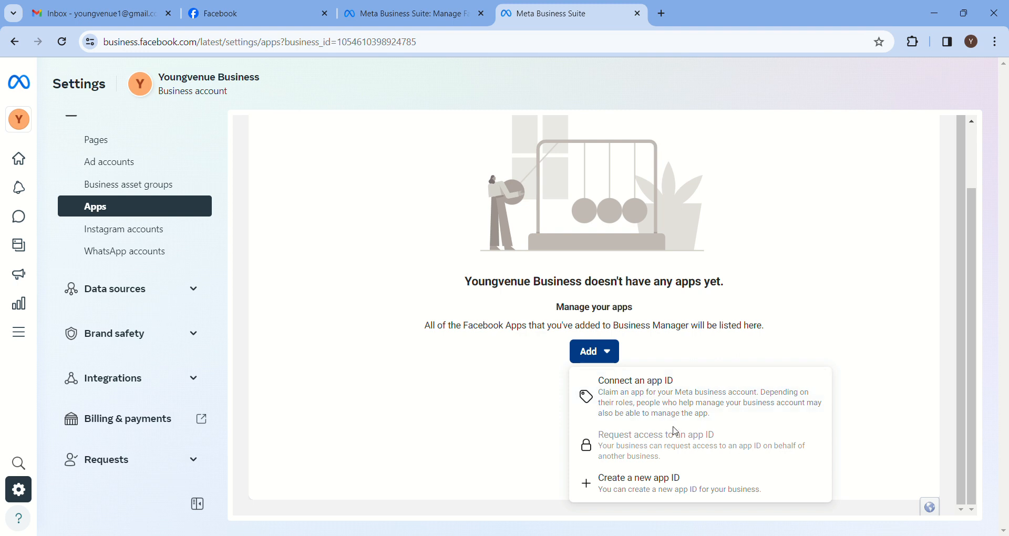
pyautogui.click(645, 488)
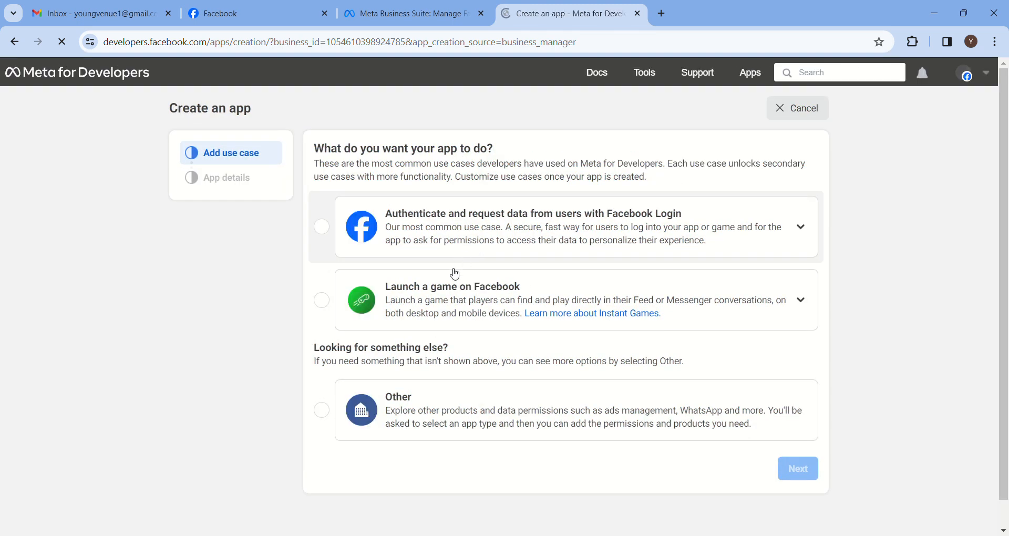
# Choose Other as the app's use case and continue to the app type selection
pyautogui.scroll(-1, 462, 306)
pyautogui.scroll(1, 457, 220)
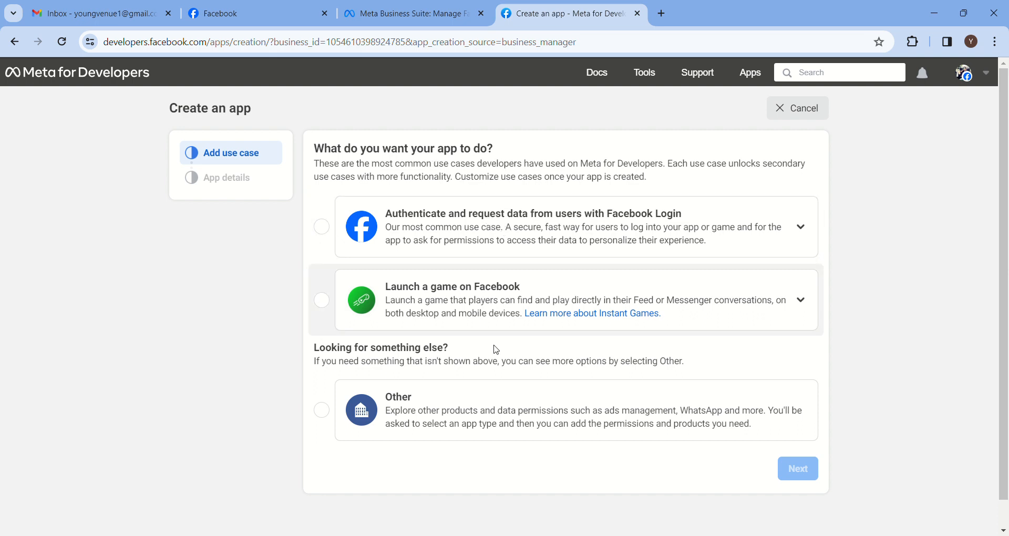
pyautogui.click(520, 411)
pyautogui.click(799, 476)
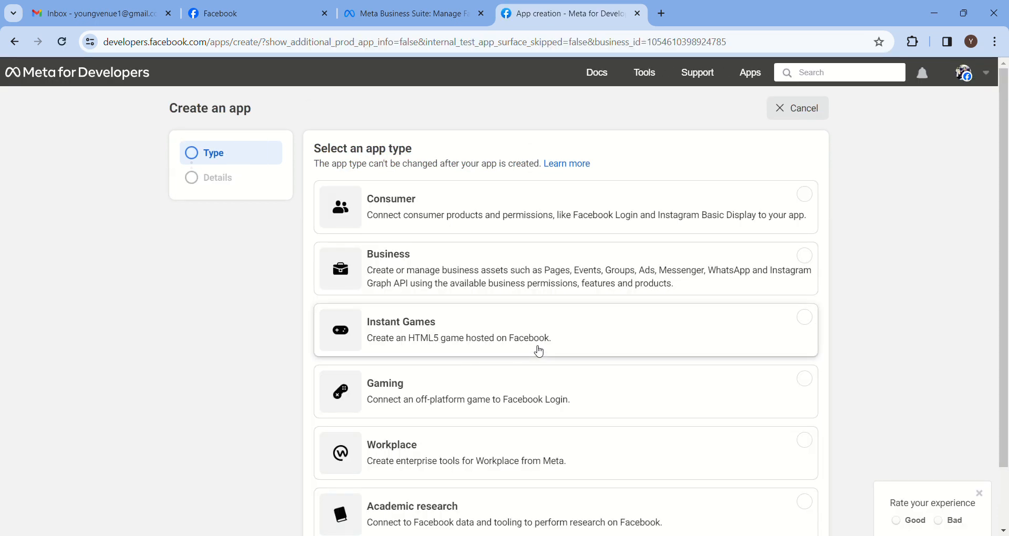
# Set the app type to Business and continue to the app details
pyautogui.scroll(-1, 403, 163)
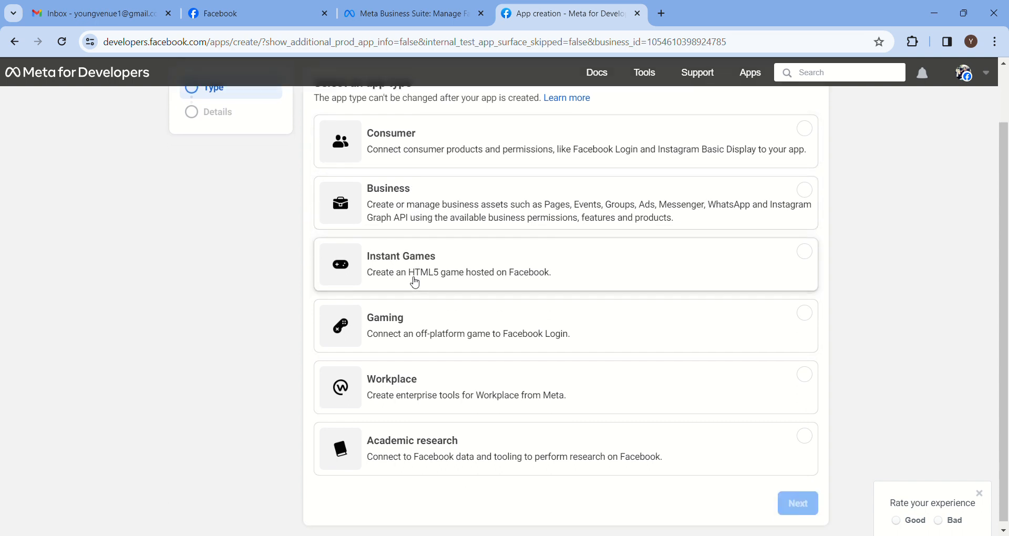
pyautogui.click(472, 202)
pyautogui.click(780, 497)
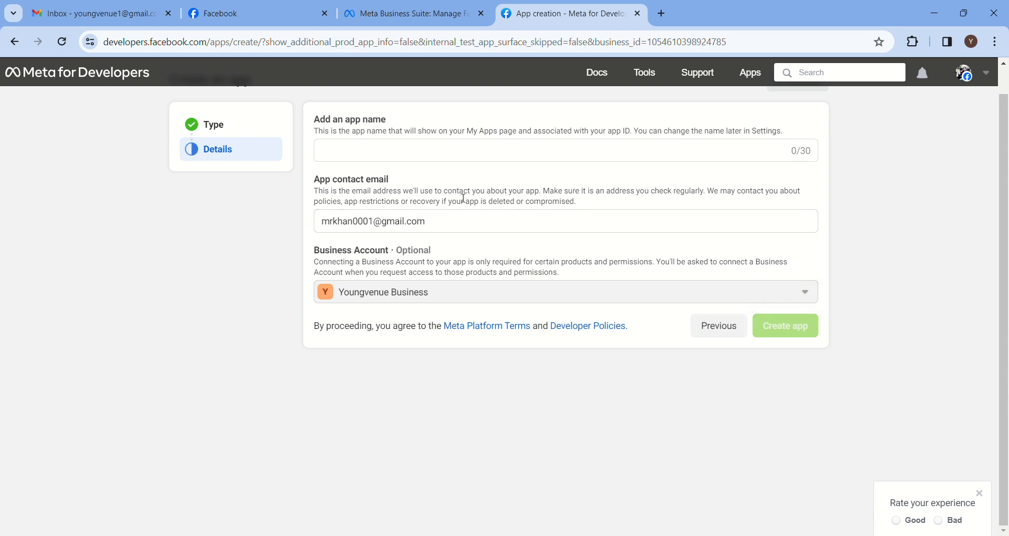
# Name the app "Youngvenue business app" and submit it for creation
pyautogui.tripleClick(384, 222)
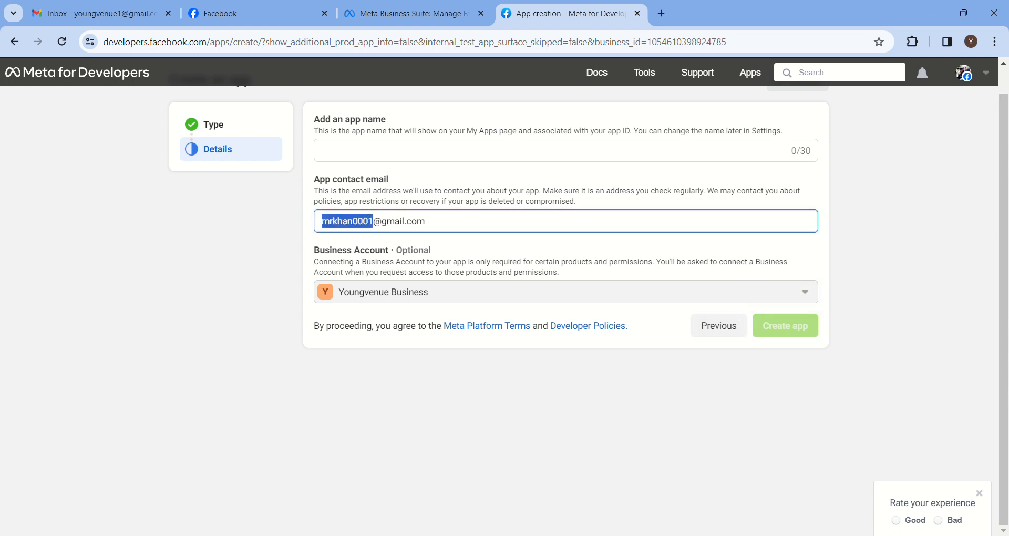
pyautogui.click(372, 152)
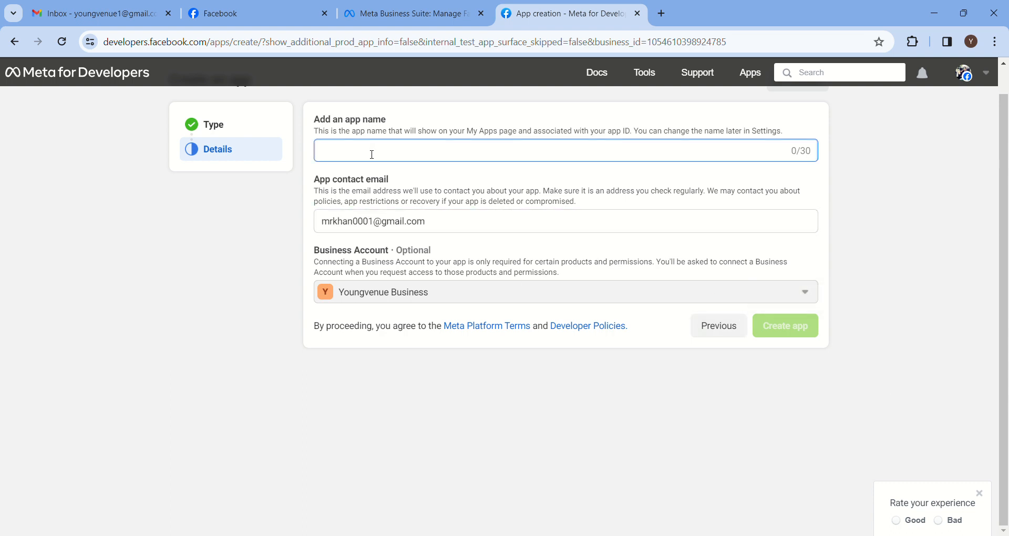
pyautogui.write('Youngvenue')
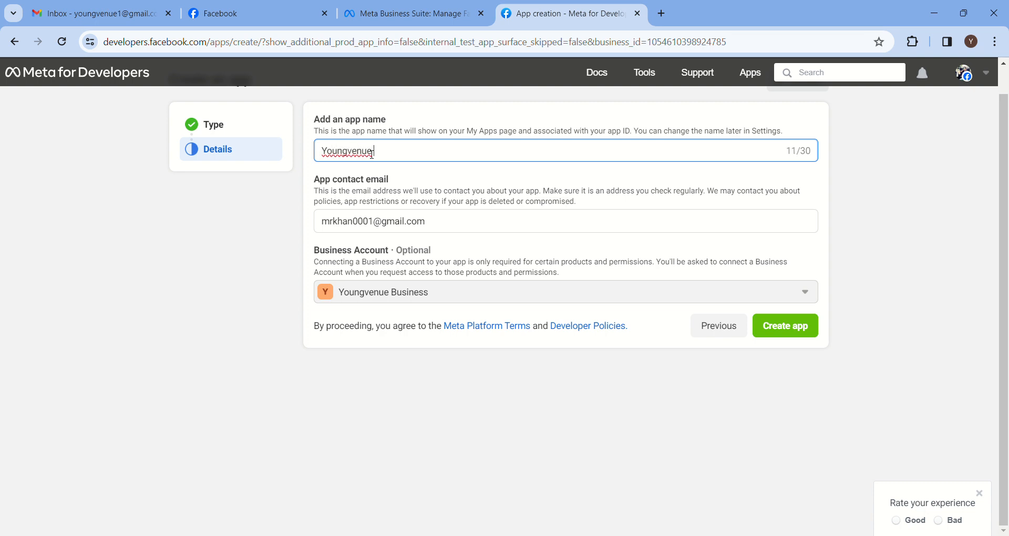
pyautogui.write(' business app')
pyautogui.click(786, 327)
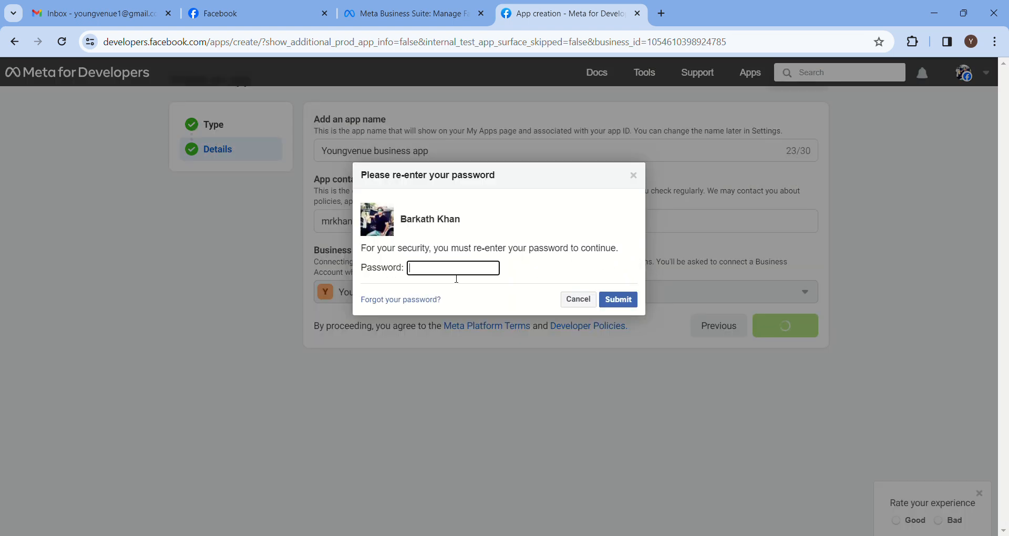
# Re-enter the account password and submit it to authorise creating the app
pyautogui.write('•••••••••••••••••')
pyautogui.click(568, 236)
pyautogui.click(620, 300)
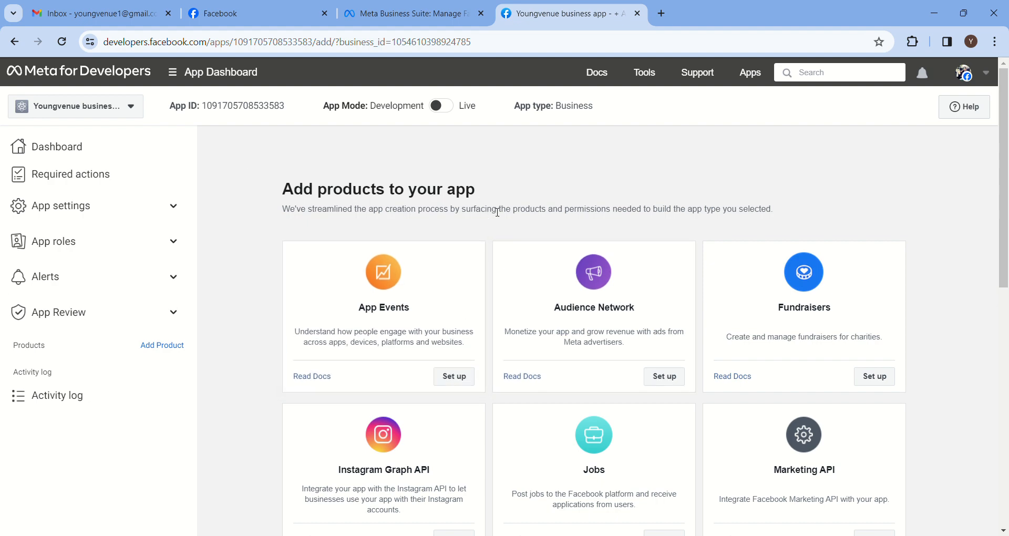
# Go back from the app dashboard to the Youngvenue Business settings and open the Security Centre
pyautogui.click(406, 14)
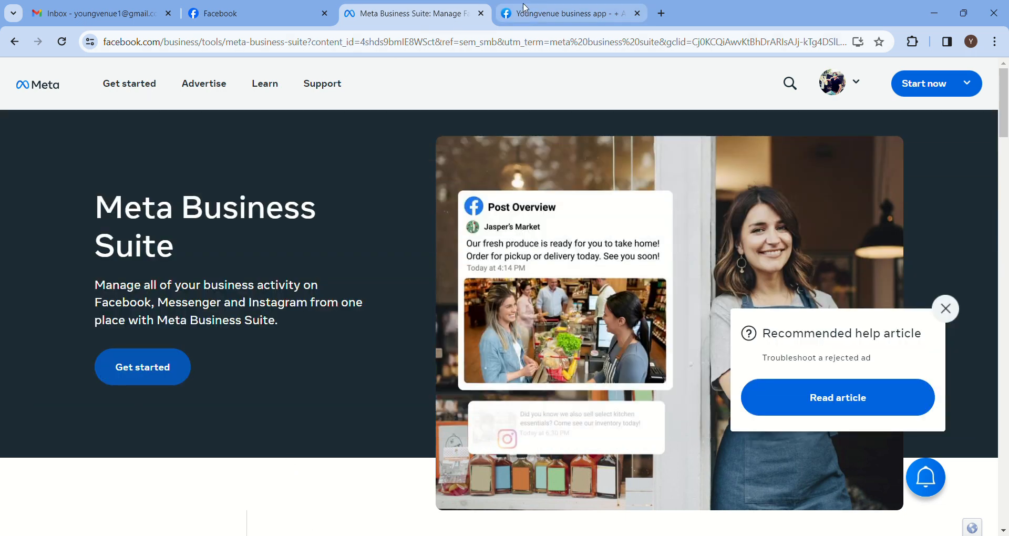
pyautogui.click(581, 14)
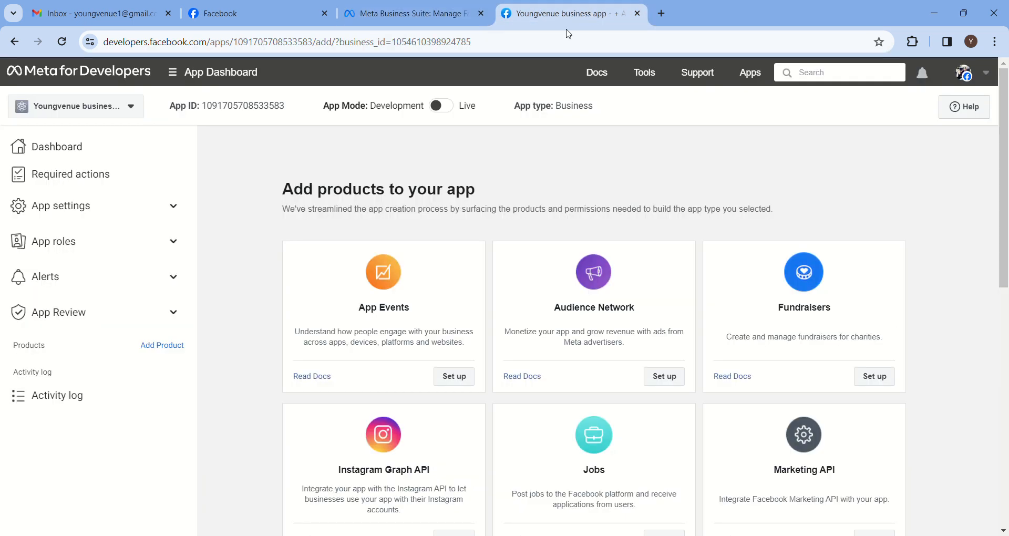
pyautogui.click(24, 46)
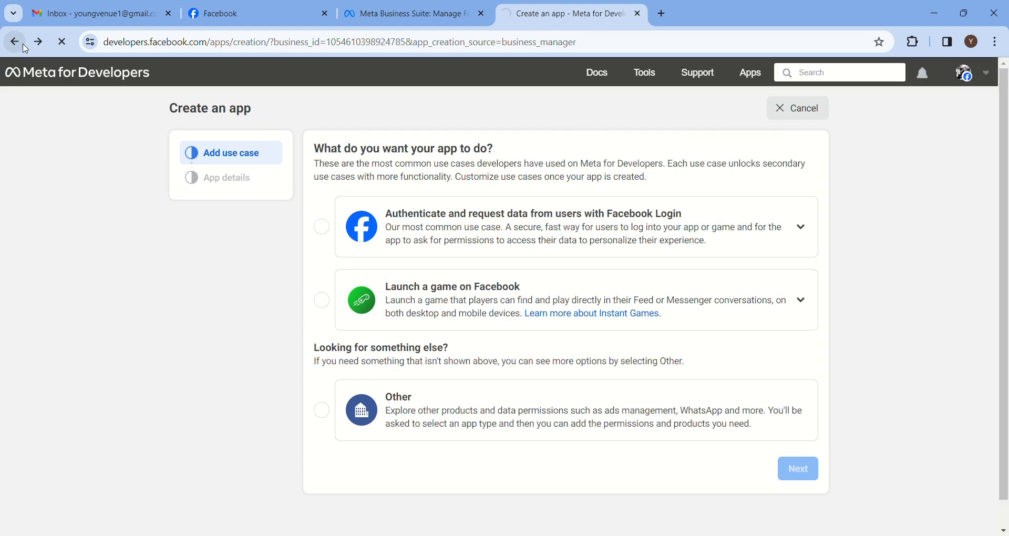
pyautogui.click(26, 47)
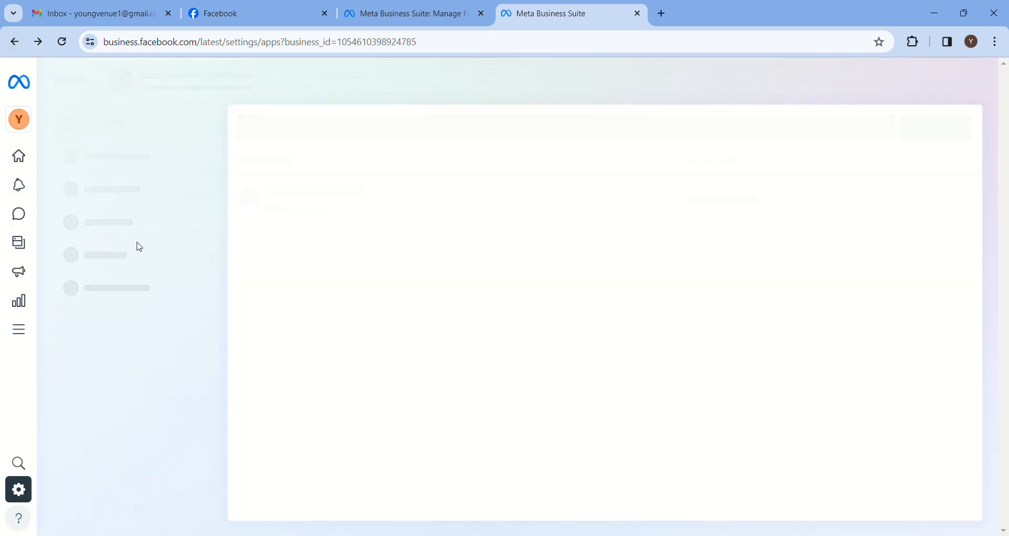
pyautogui.scroll(-1, 134, 277)
pyautogui.scroll(-5, 134, 278)
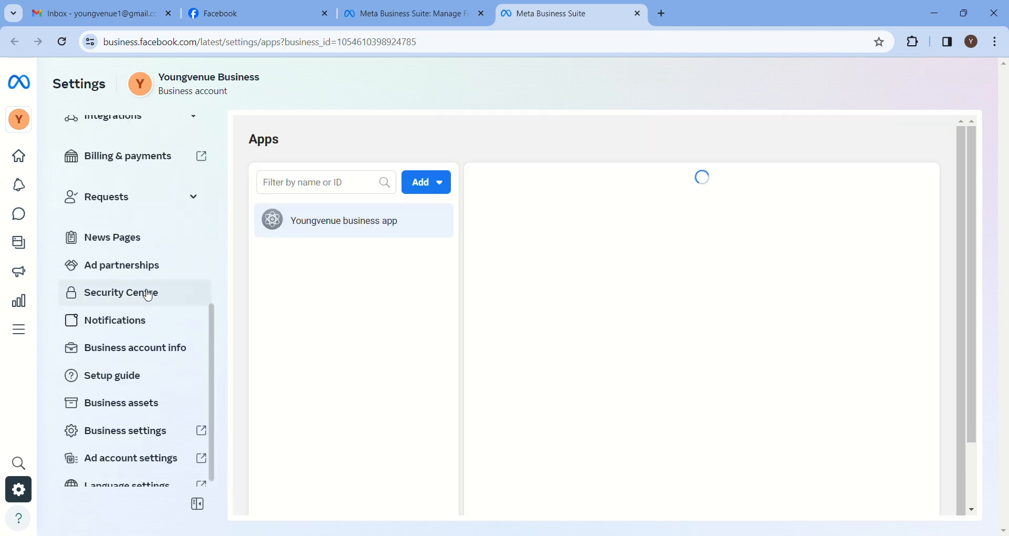
pyautogui.click(142, 293)
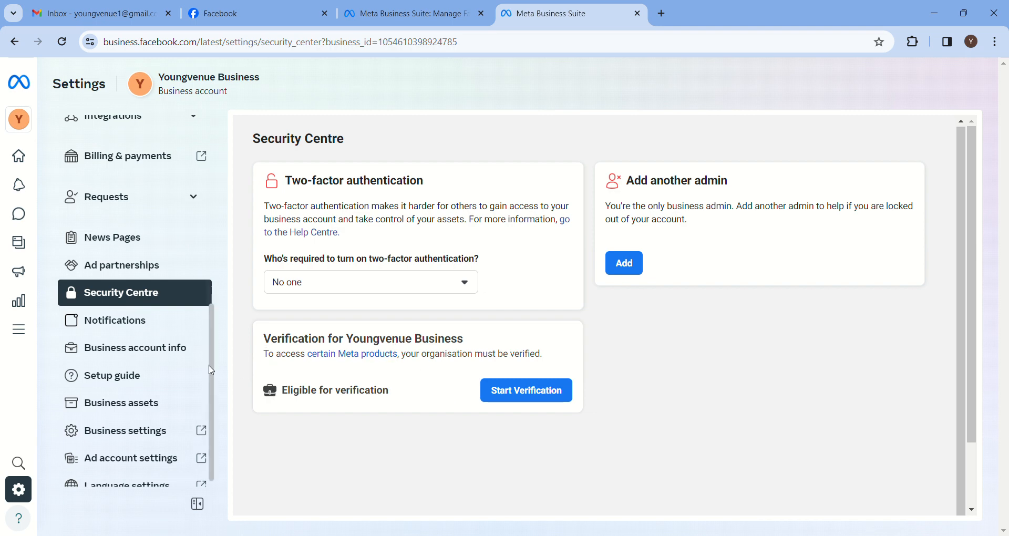
# Start the verification for Youngvenue Business and proceed past the introduction to the country selection
pyautogui.click(528, 396)
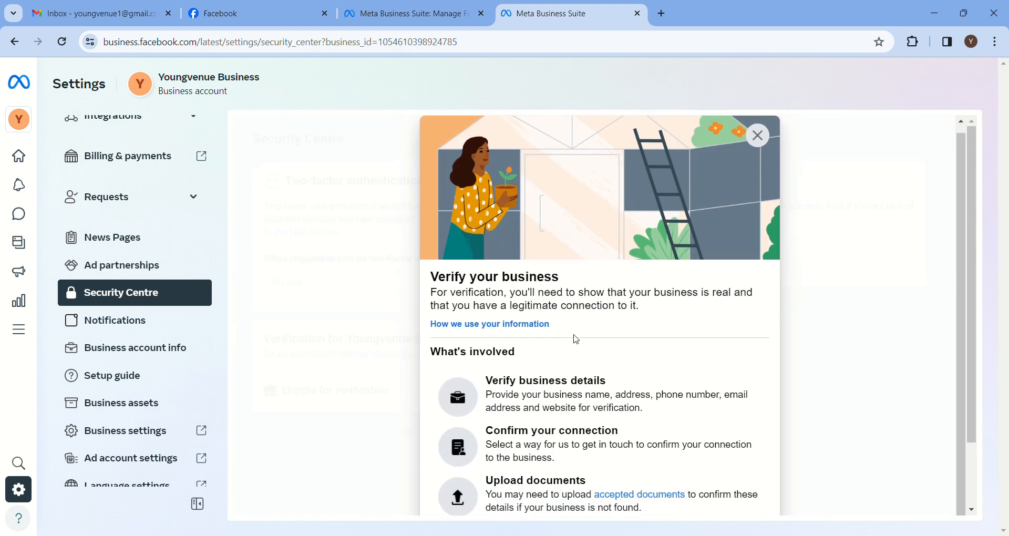
pyautogui.scroll(-2, 702, 384)
pyautogui.scroll(-2, 702, 384)
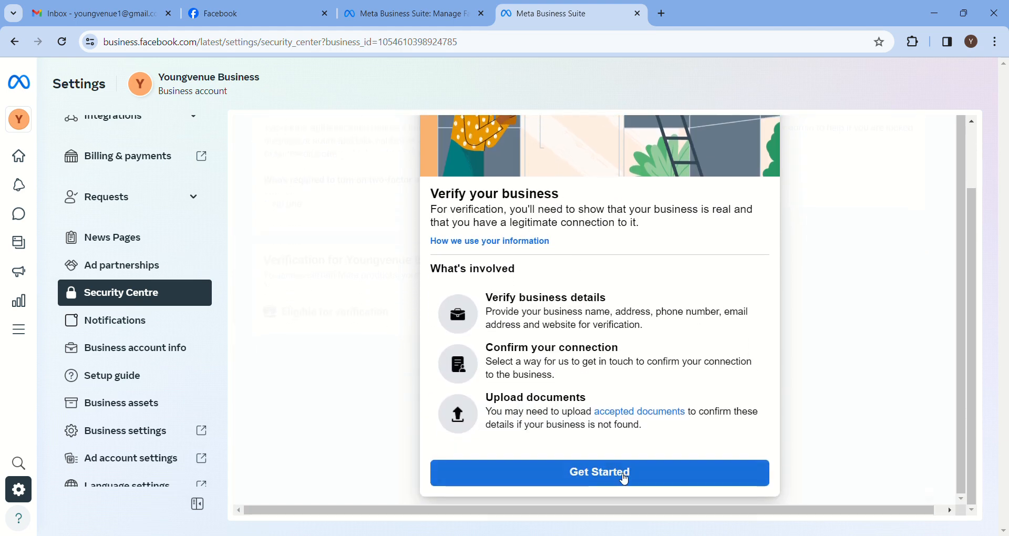
pyautogui.click(620, 476)
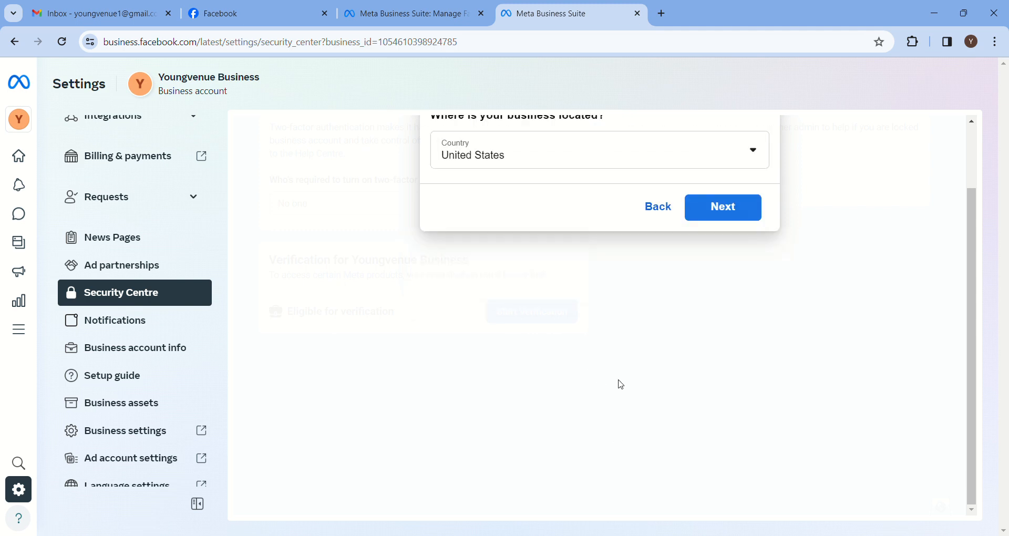
# Set the business's country to India and continue to the business details
pyautogui.scroll(2, 616, 357)
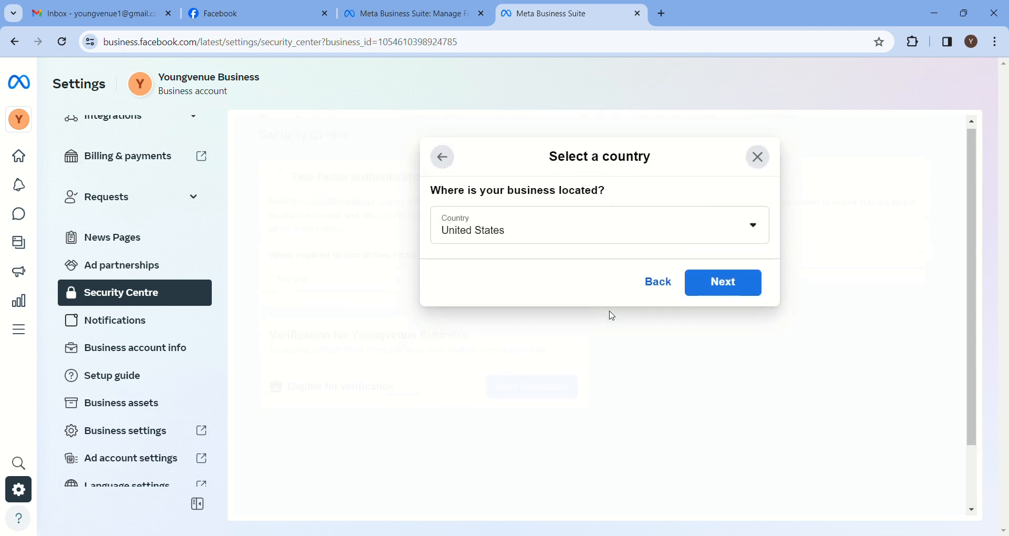
pyautogui.click(607, 240)
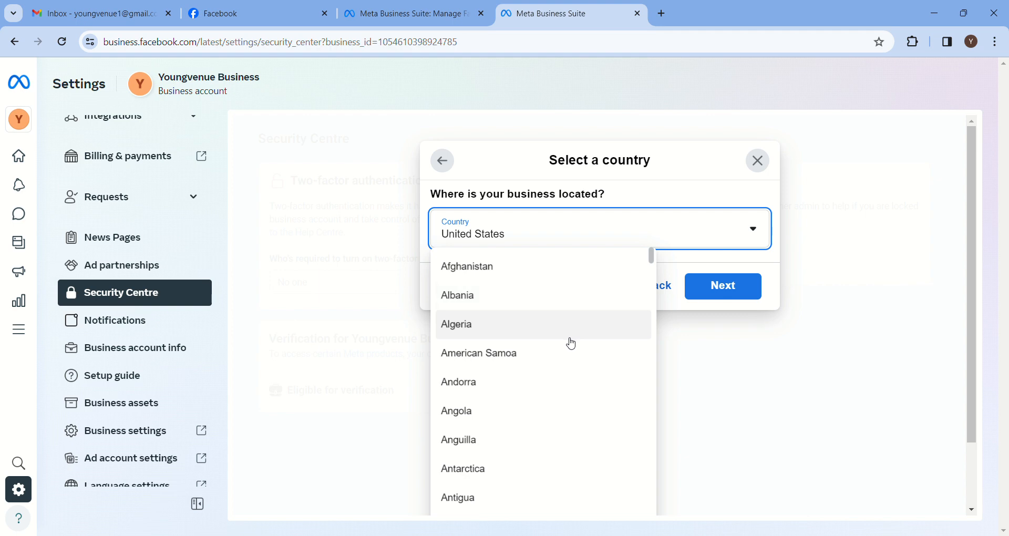
pyautogui.scroll(-2, 570, 358)
pyautogui.scroll(-15, 570, 367)
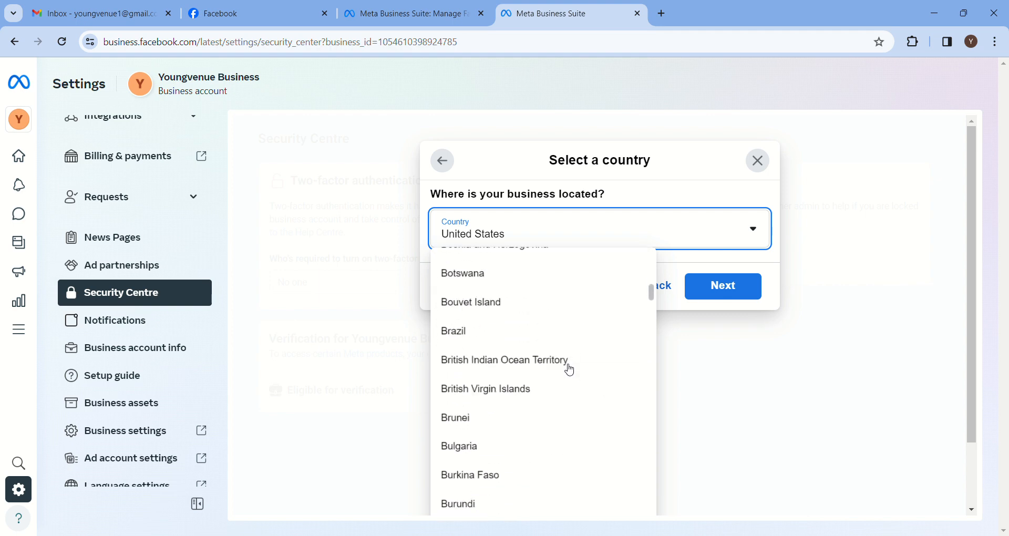
pyautogui.scroll(-20, 570, 371)
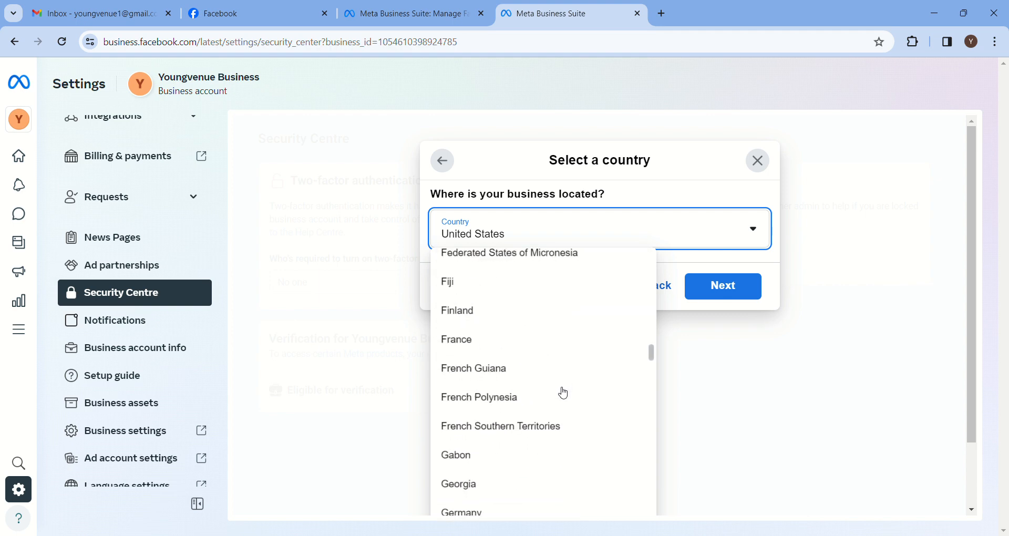
pyautogui.scroll(-10, 555, 411)
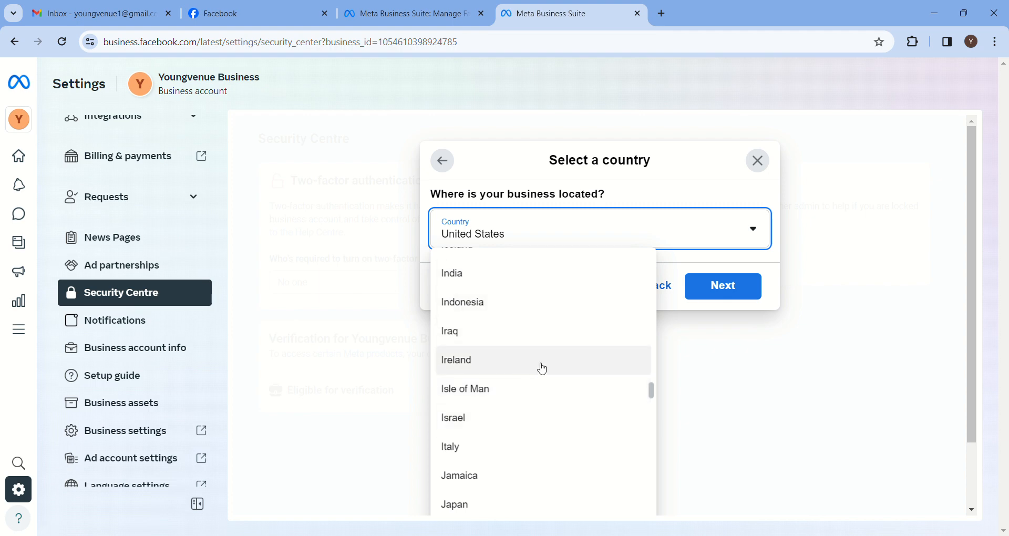
pyautogui.click(516, 273)
pyautogui.click(702, 301)
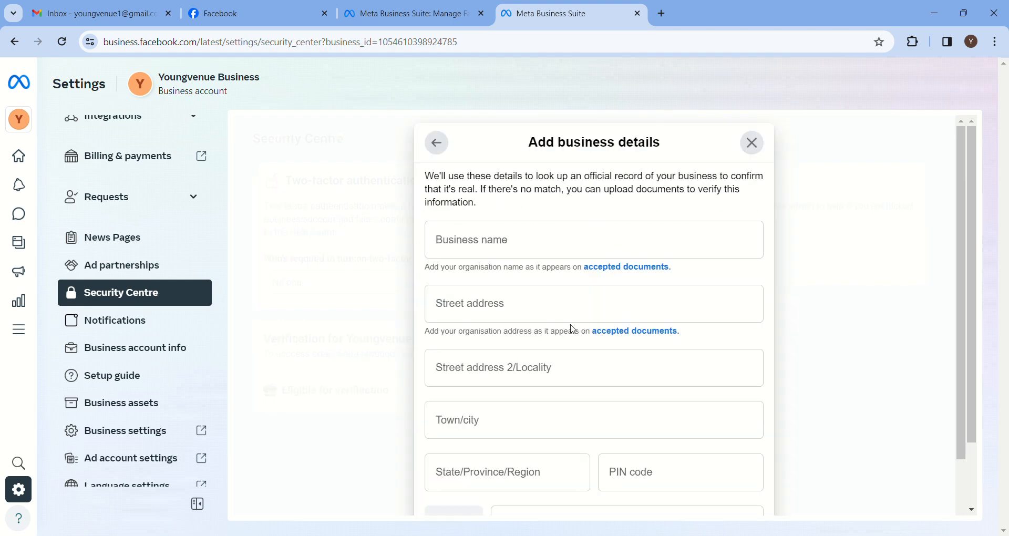
# Review the fields required for the business details and enter "nkvnvsdd" as the business name
pyautogui.click(501, 245)
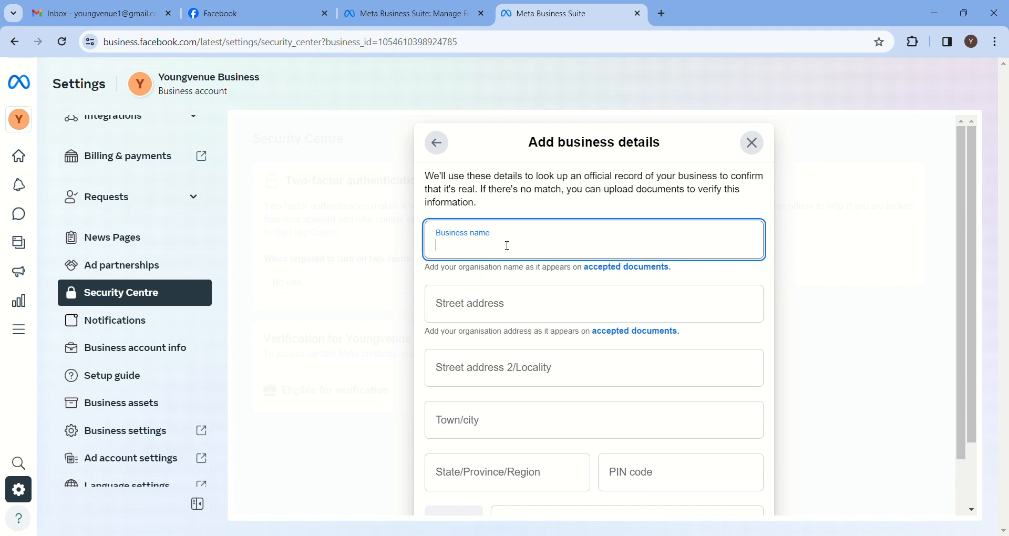
pyautogui.scroll(-3, 507, 252)
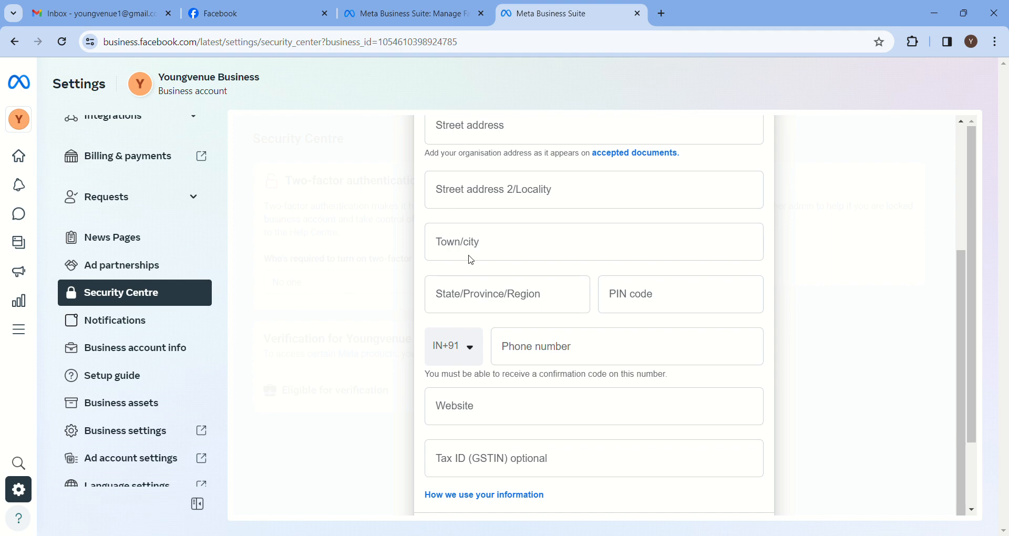
pyautogui.scroll(-1, 532, 345)
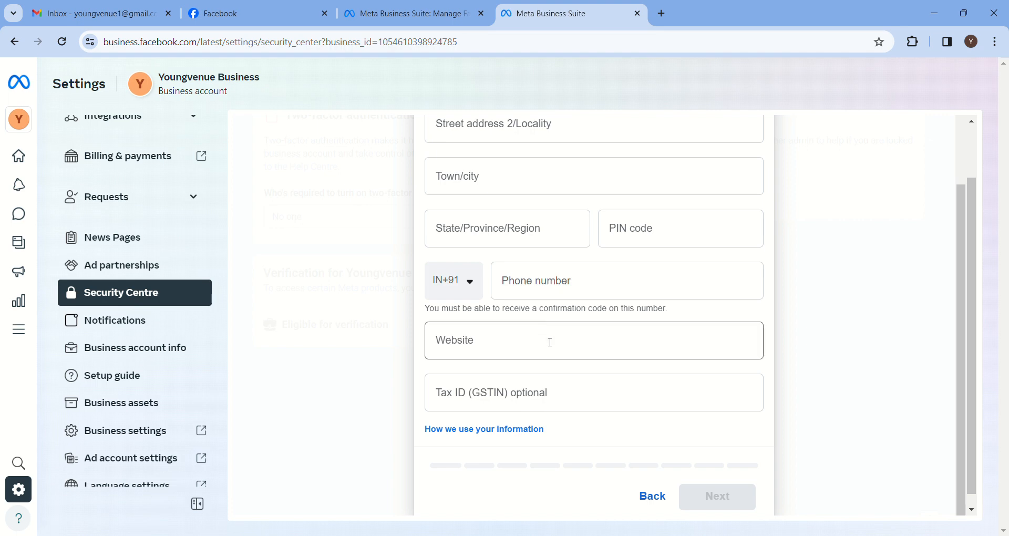
pyautogui.scroll(3, 549, 345)
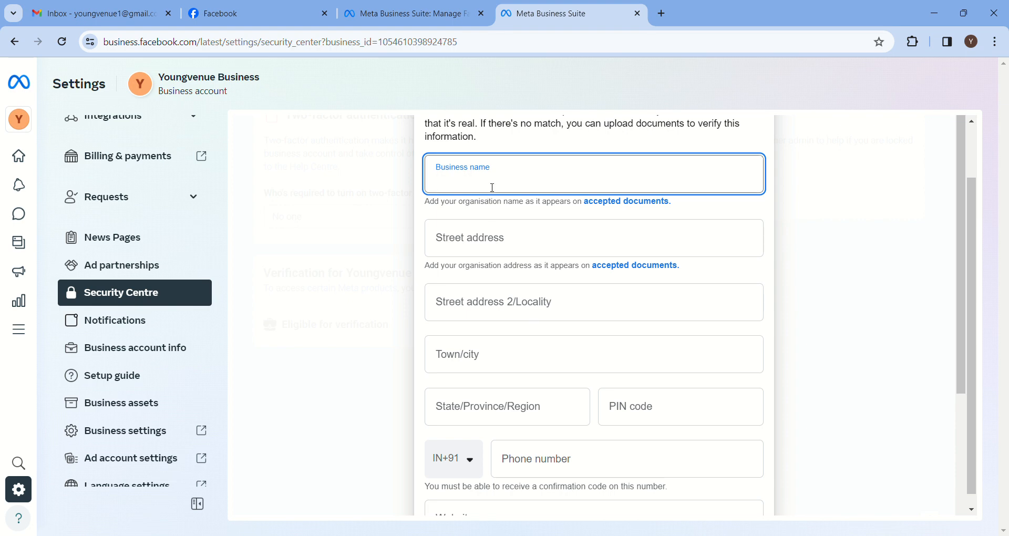
pyautogui.scroll(-3, 526, 247)
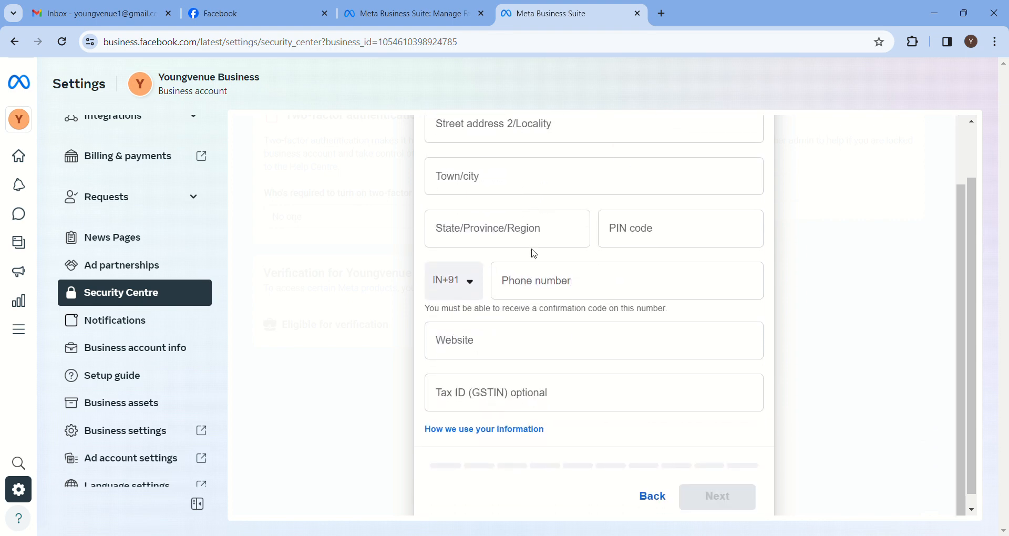
pyautogui.scroll(3, 533, 254)
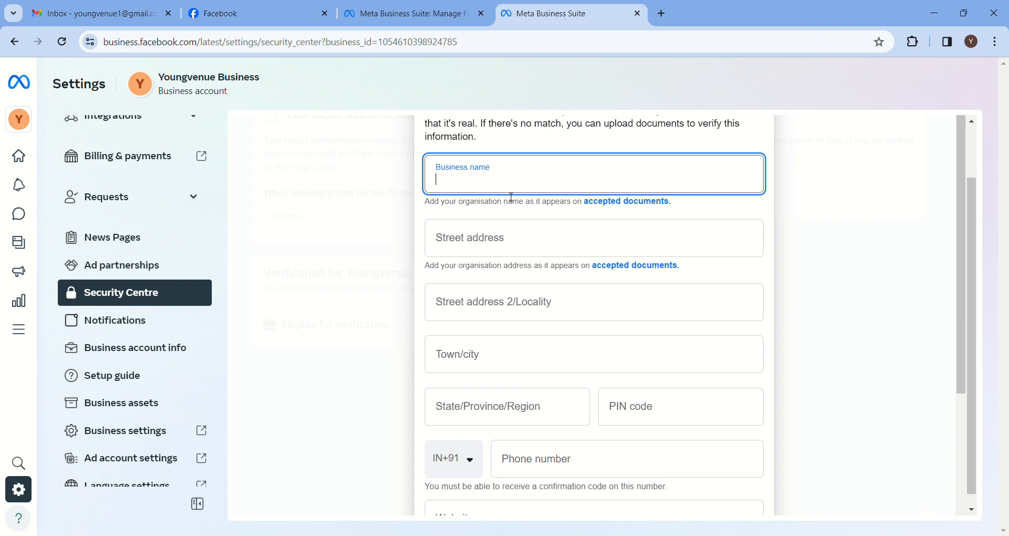
pyautogui.write('nkvnvsdd')
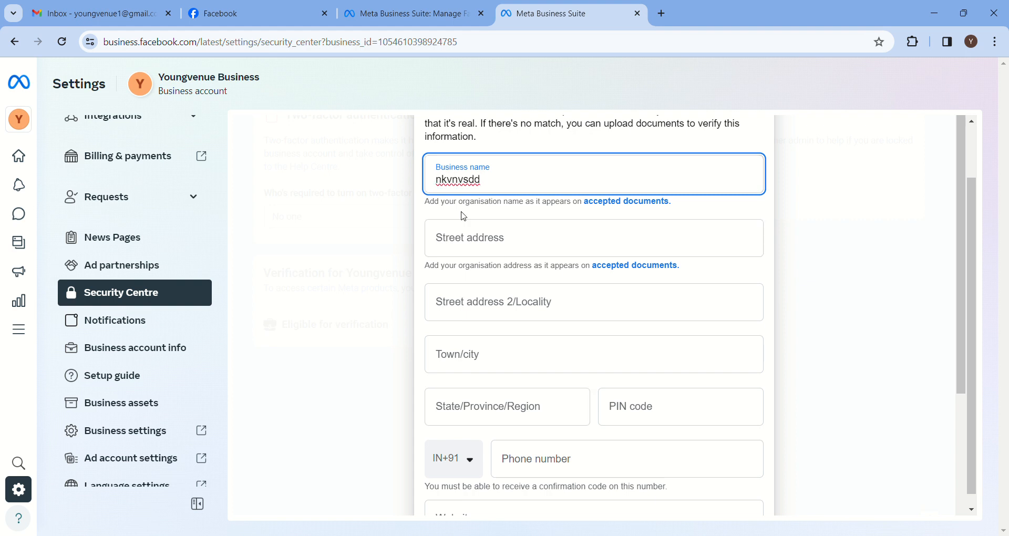
# Fill in the business's street address, locality, town, state and postal code
pyautogui.click(509, 243)
pyautogui.write('bbnbmb')
pyautogui.click(502, 303)
pyautogui.write('bmnmnv')
pyautogui.click(490, 355)
pyautogui.write('vbmvmvb')
pyautogui.click(486, 399)
pyautogui.write('vbmbmv')
pyautogui.click(635, 411)
pyautogui.write('56')
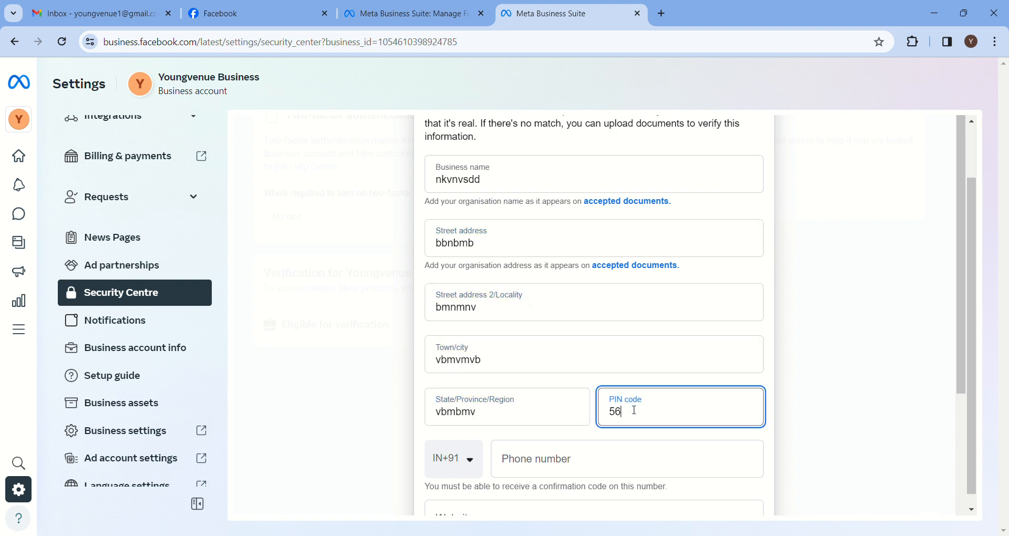
pyautogui.write('0032')
# Enter the business's phone number, set the website to ngnnn.com and submit the business details
pyautogui.scroll(-3, 605, 399)
pyautogui.click(566, 333)
pyautogui.write('8888888888')
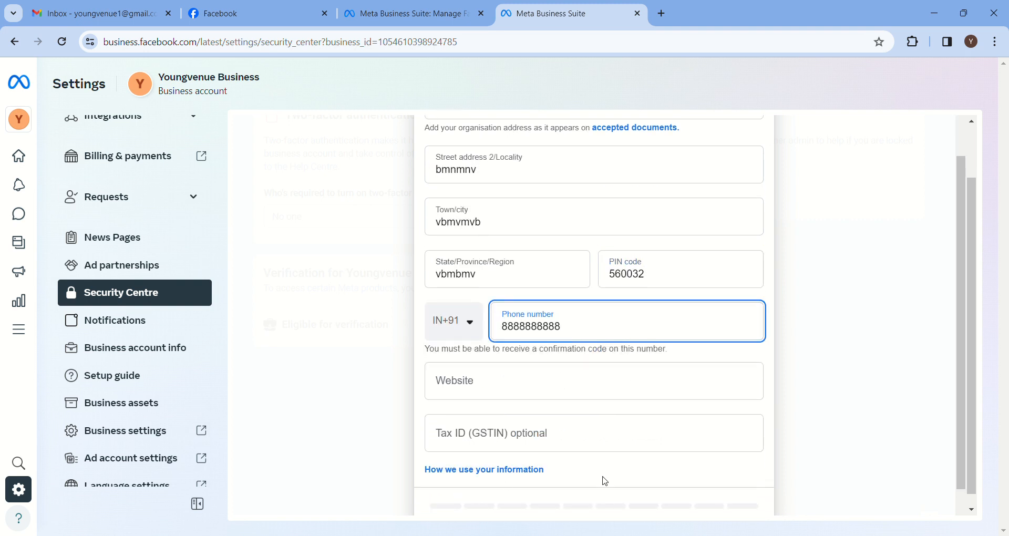
pyautogui.scroll(-1, 604, 481)
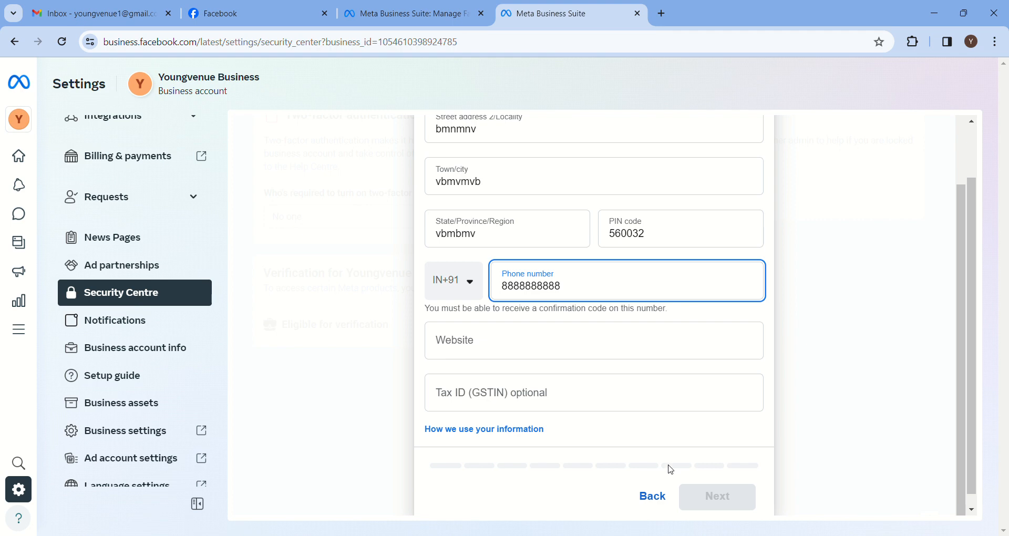
pyautogui.click(542, 355)
pyautogui.write('ngnn')
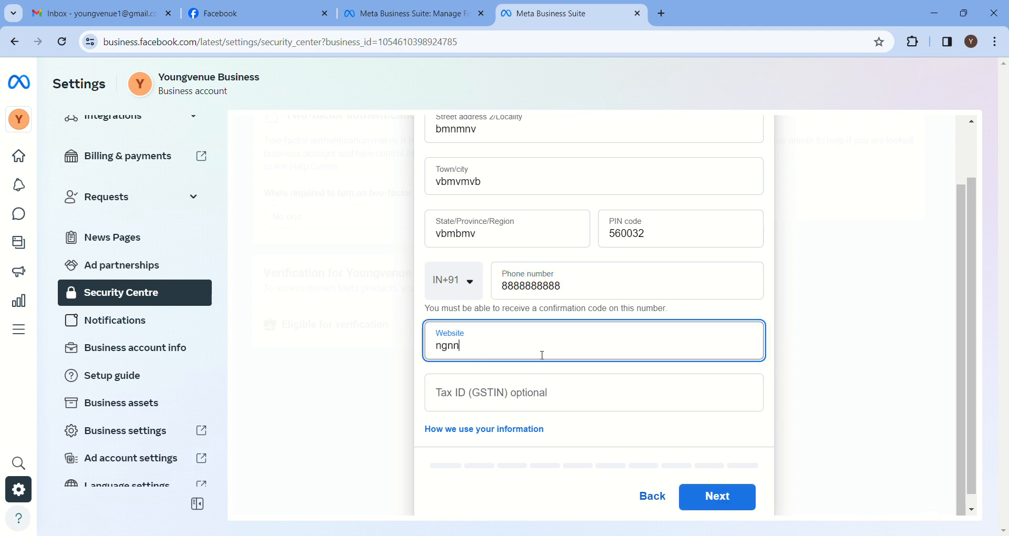
pyautogui.write('n.com')
pyautogui.click(709, 498)
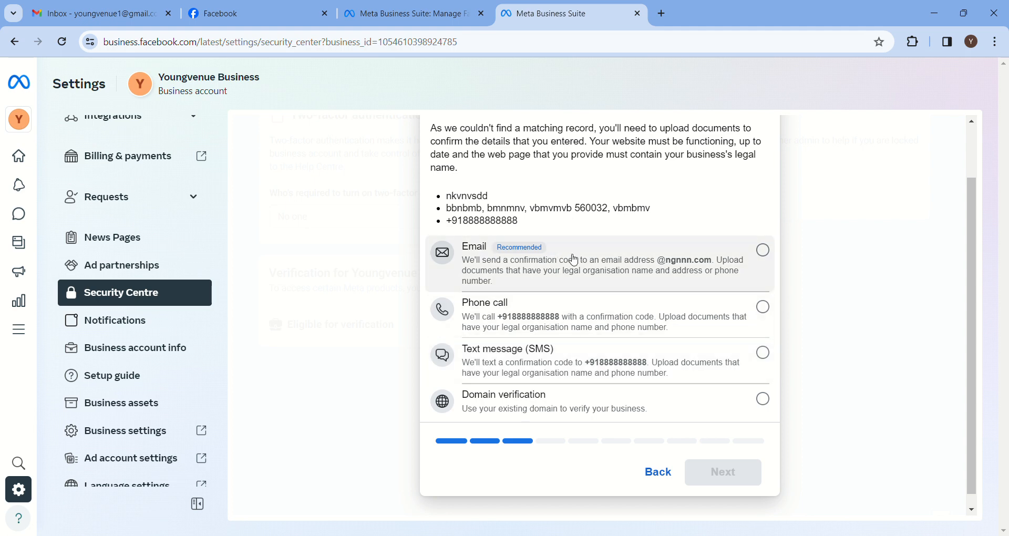
# Go through the contact methods Email, Phone call and Text message (SMS), and settle on Domain verification
pyautogui.scroll(2, 499, 256)
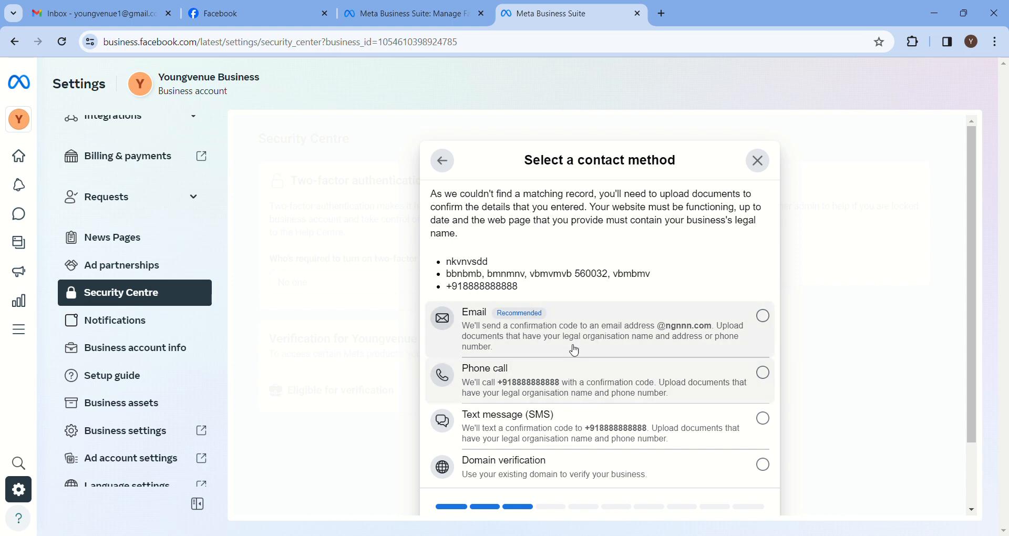
pyautogui.scroll(-2, 561, 363)
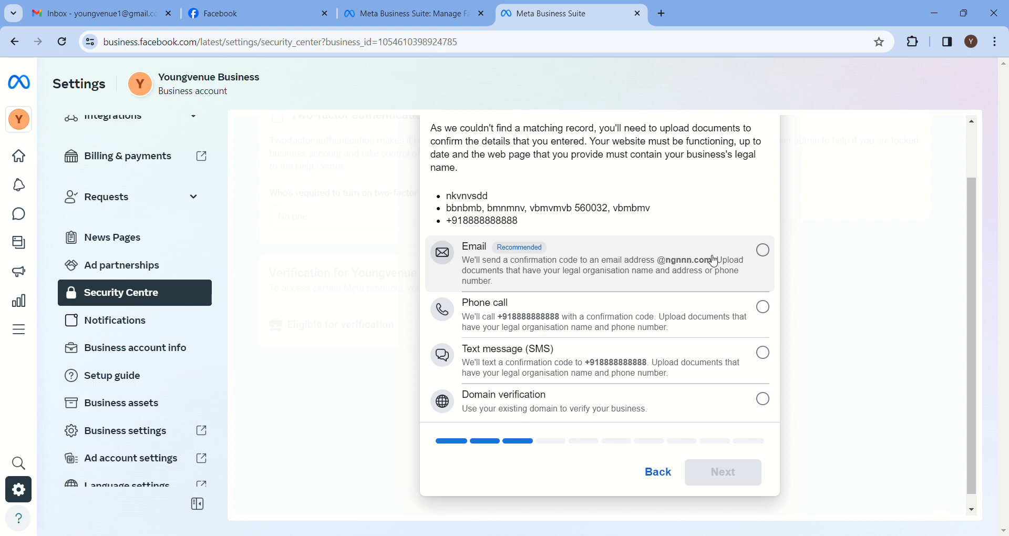
pyautogui.click(764, 251)
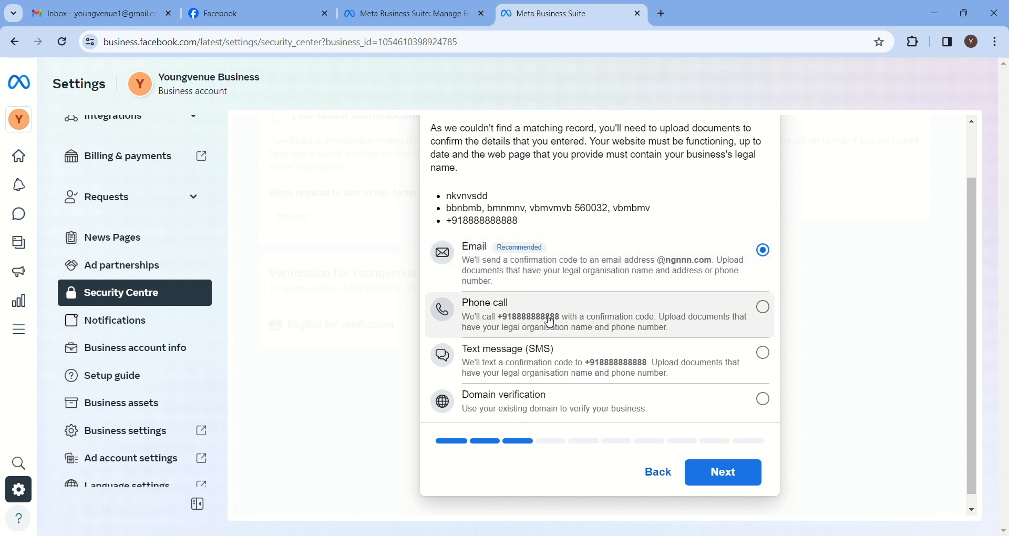
pyautogui.click(767, 314)
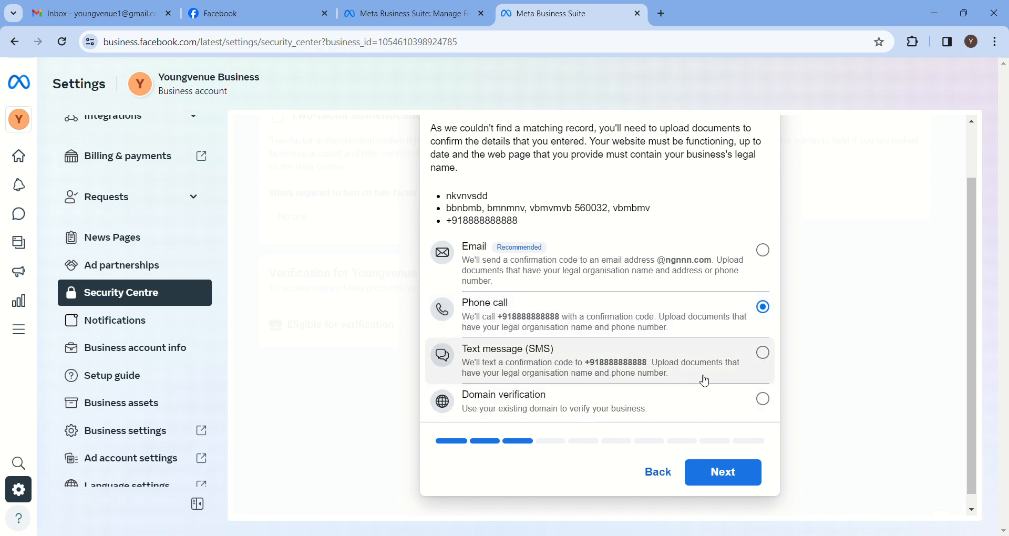
pyautogui.click(764, 359)
pyautogui.scroll(-1, 660, 380)
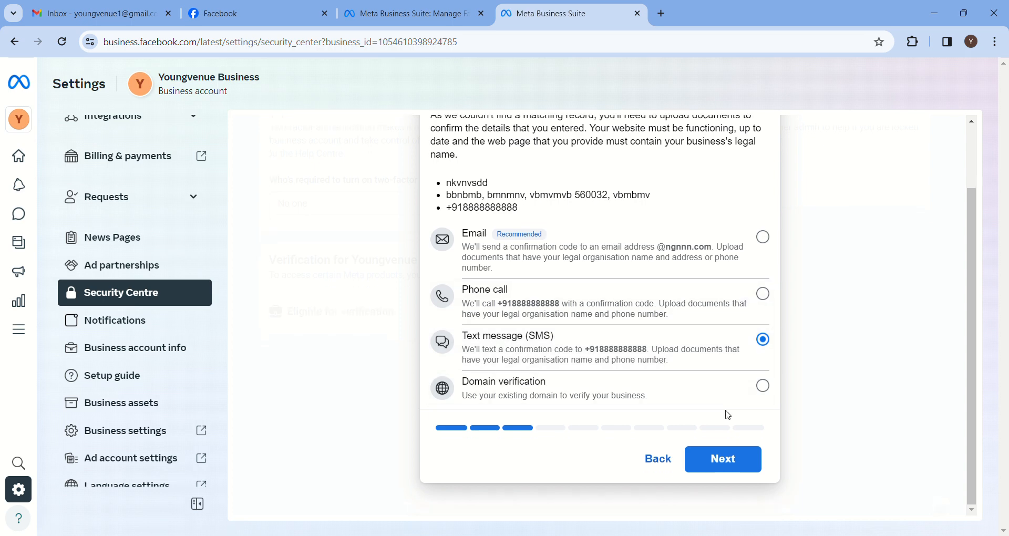
pyautogui.click(766, 388)
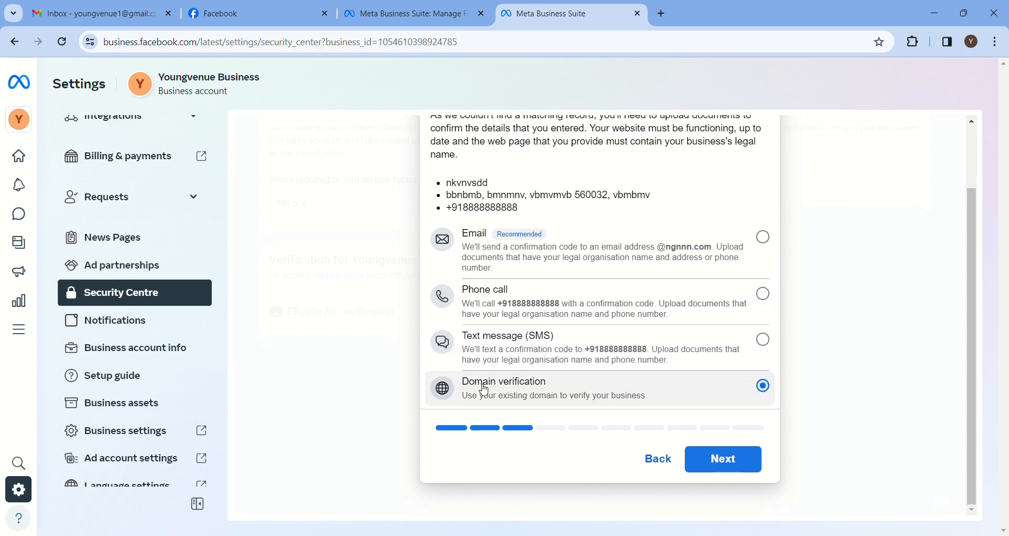
# Look for the domain settings in the Data sources, Integrations and Requests groups of the business account settings
pyautogui.scroll(5, 131, 368)
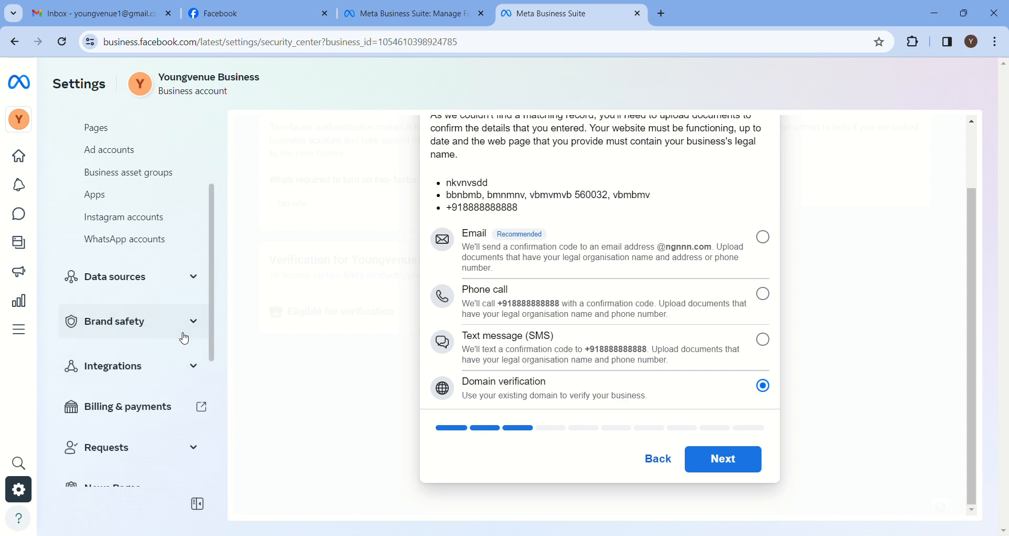
pyautogui.click(195, 278)
pyautogui.scroll(-5, 195, 289)
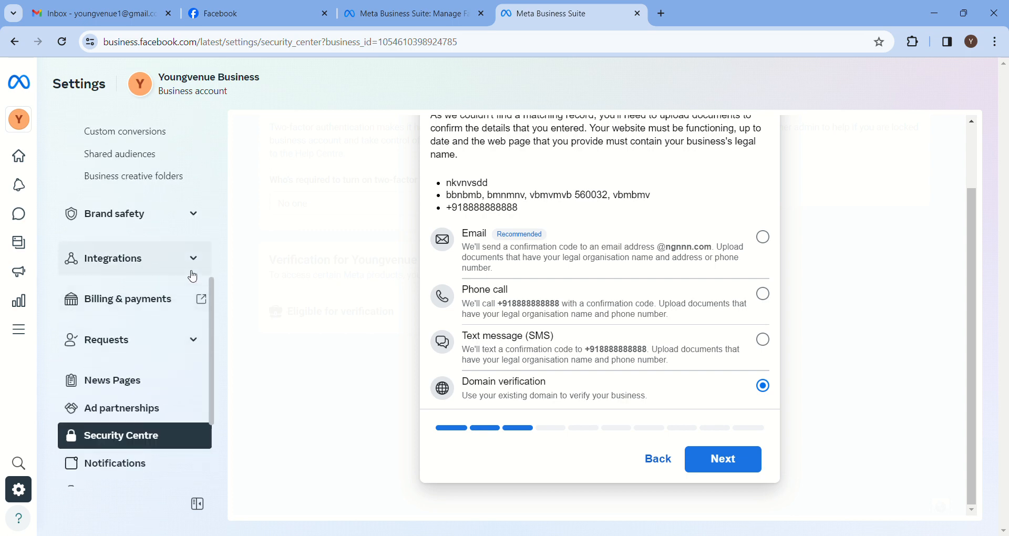
pyautogui.click(196, 262)
pyautogui.scroll(-2, 198, 266)
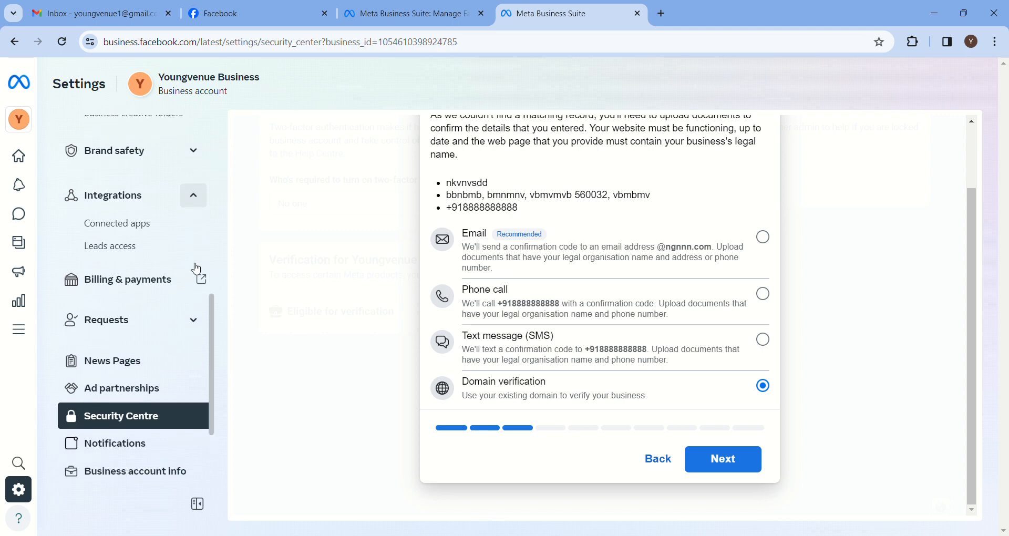
pyautogui.click(198, 316)
pyautogui.scroll(-4, 196, 320)
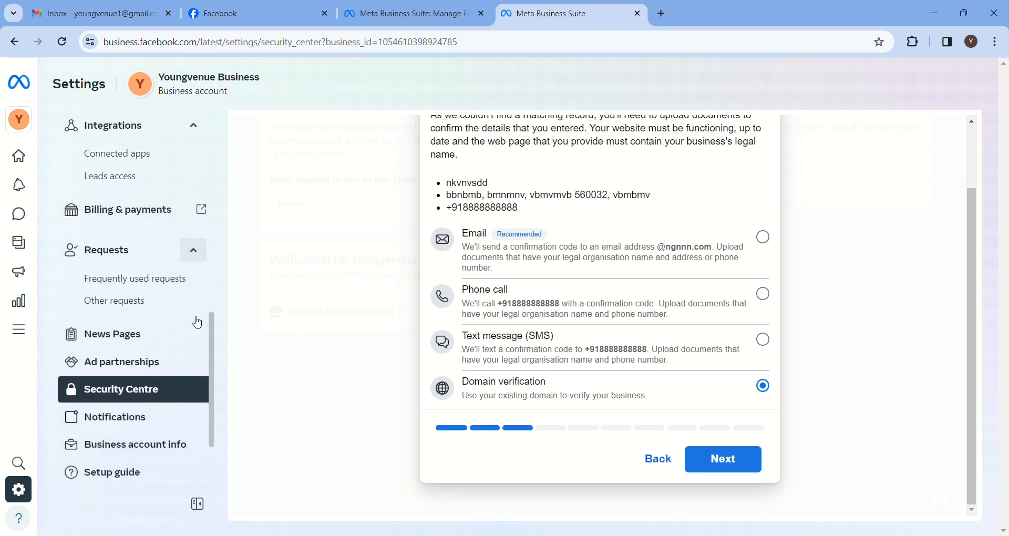
# Recheck the settings groups and expand Brand safety to locate the Domains entry
pyautogui.scroll(6, 191, 327)
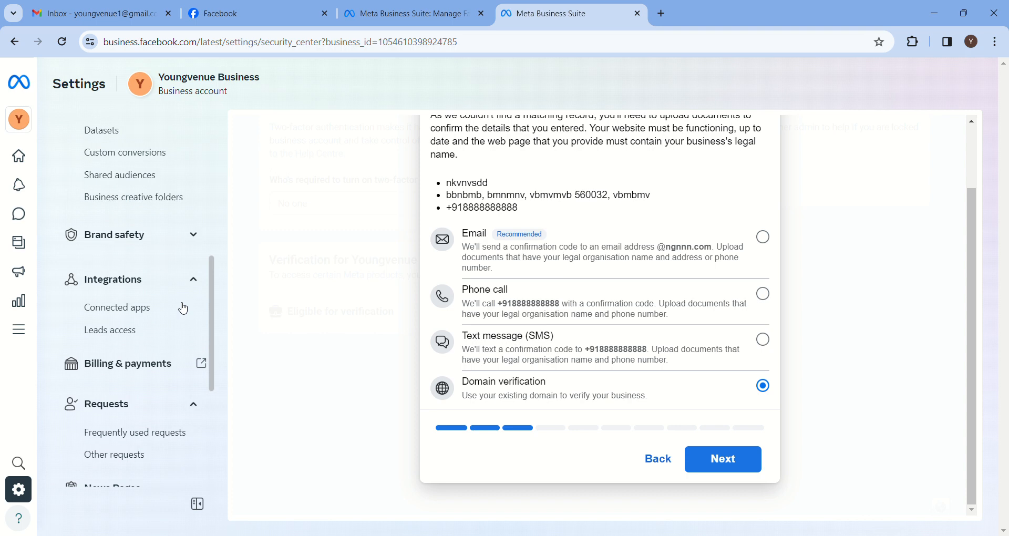
pyautogui.scroll(4, 184, 221)
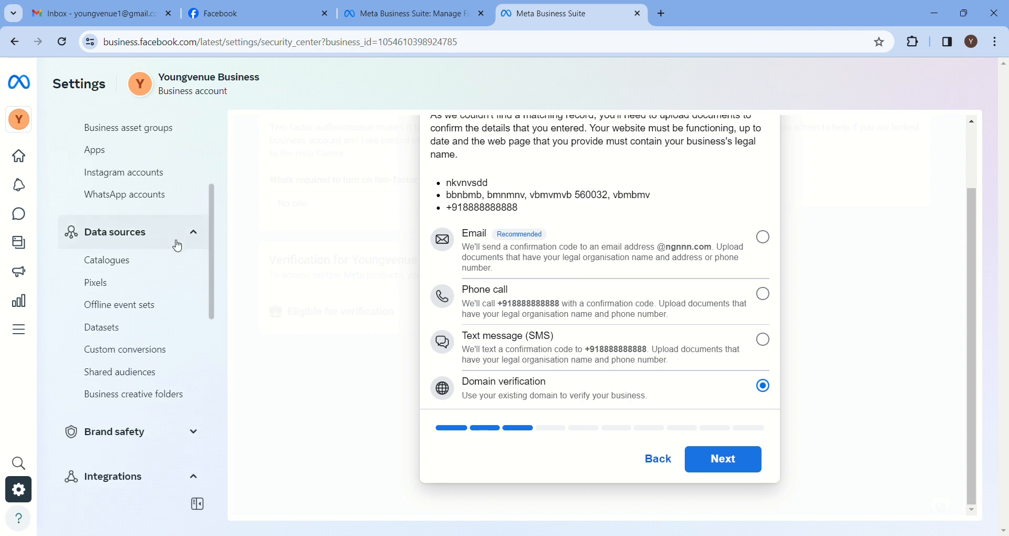
pyautogui.scroll(2, 177, 246)
pyautogui.scroll(-5, 176, 247)
pyautogui.scroll(-2, 175, 252)
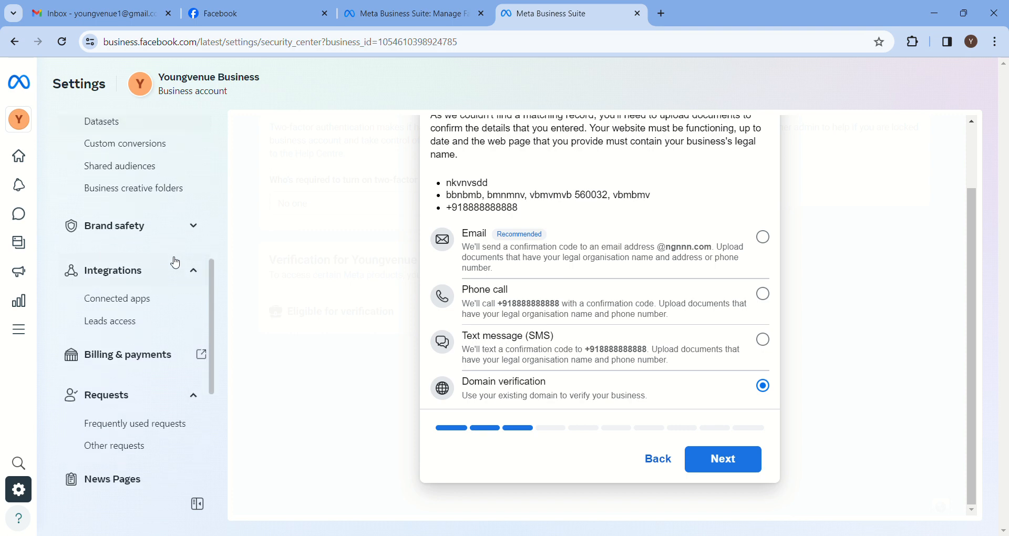
pyautogui.click(193, 225)
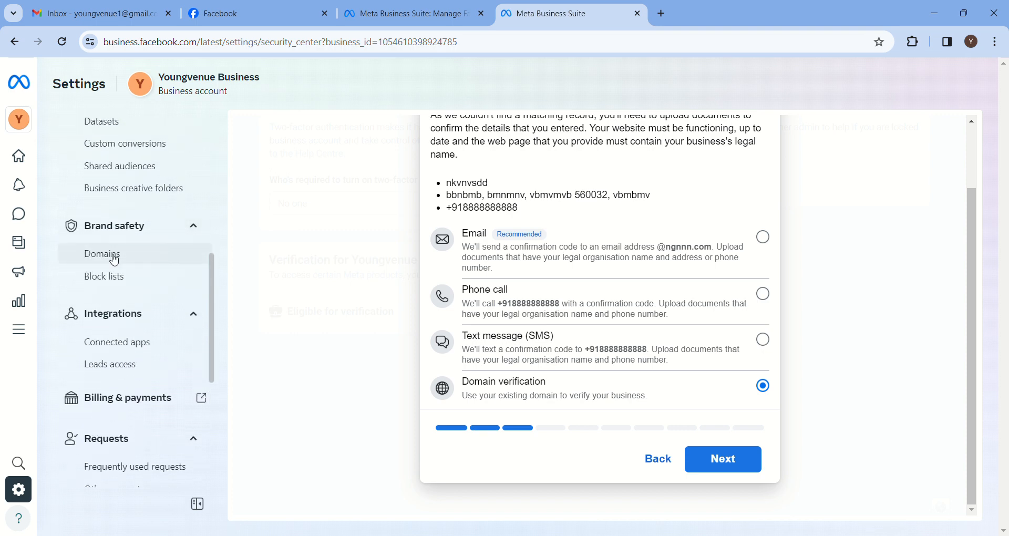